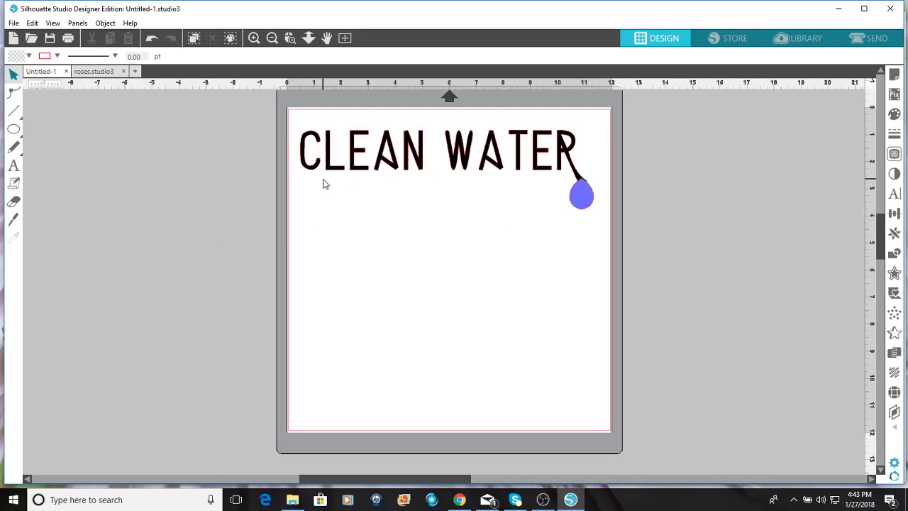
# Marquee-select the CLEAN WATER text and the blue water drop together
pyautogui.moveTo(202, 145); pyautogui.dragTo(601, 270)
# Delete the old text and drop, then draw a circle on the left of the mat and select it
pyautogui.press('Delete')
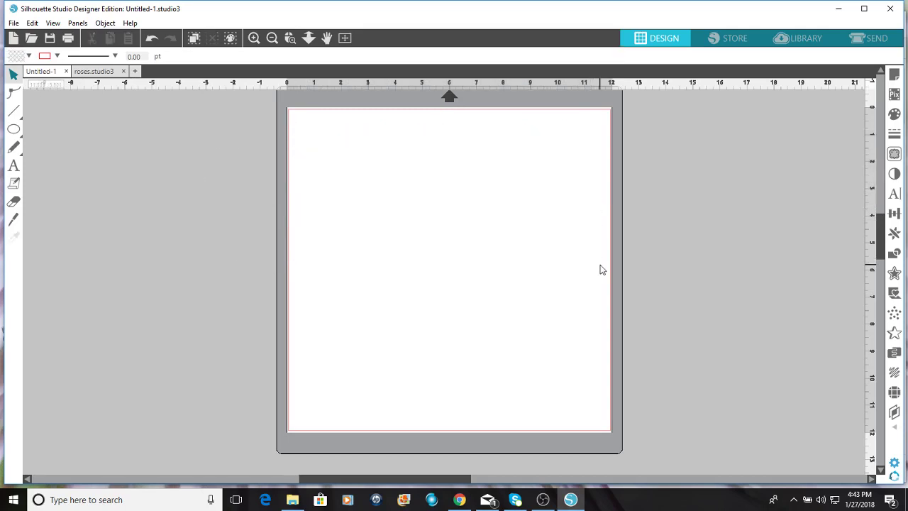
pyautogui.click(15, 129)
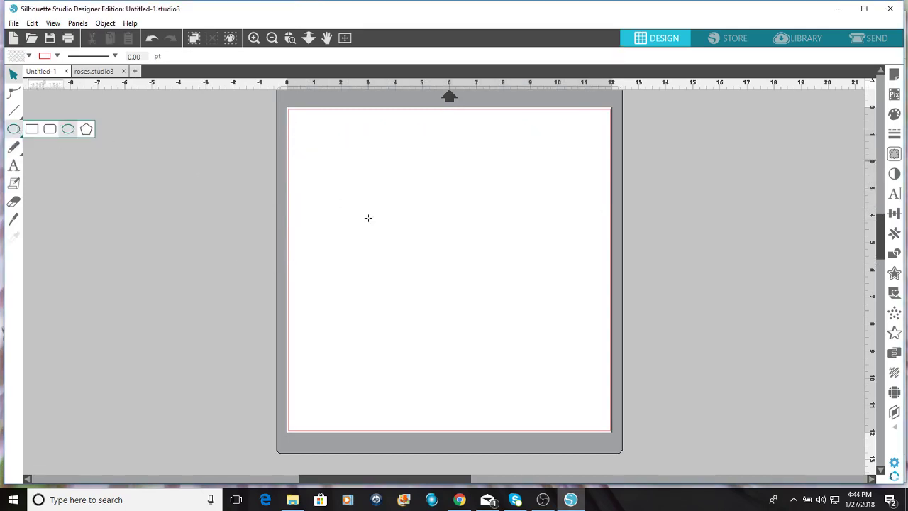
pyautogui.moveTo(338, 202); pyautogui.dragTo(412, 275)
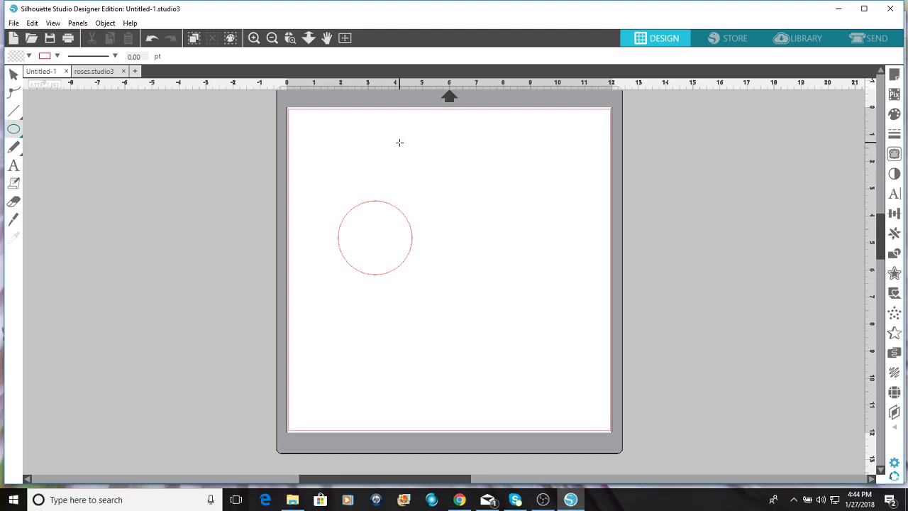
pyautogui.click(13, 82)
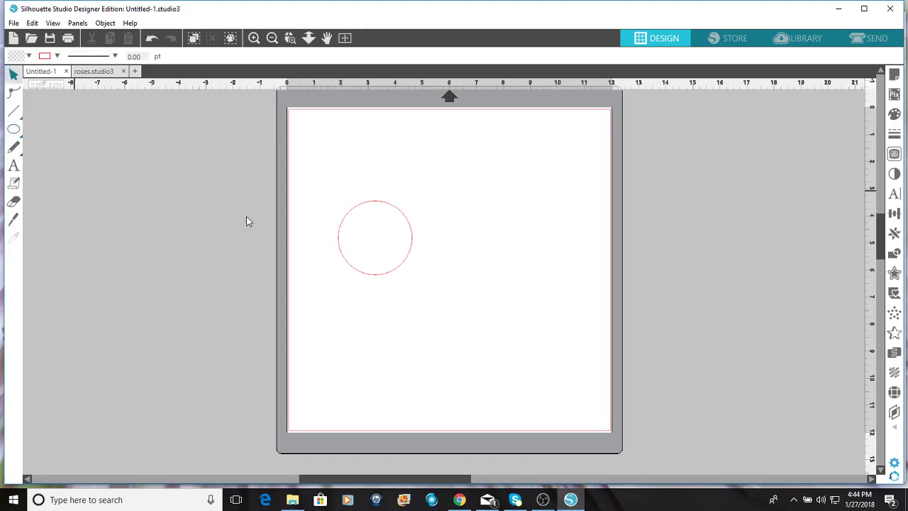
pyautogui.click(350, 217)
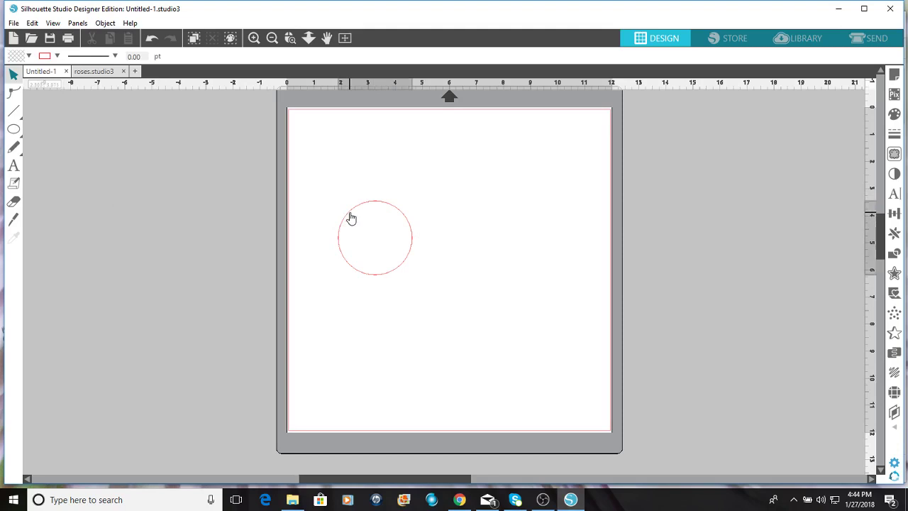
# Open the circle's points for editing and pick its top point, undoing a trial bend
pyautogui.doubleClick(351, 218)
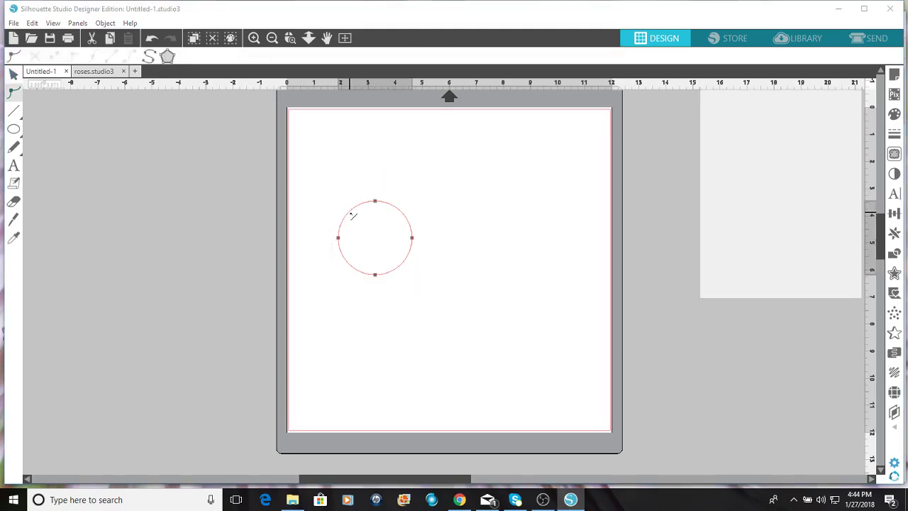
pyautogui.click(159, 245)
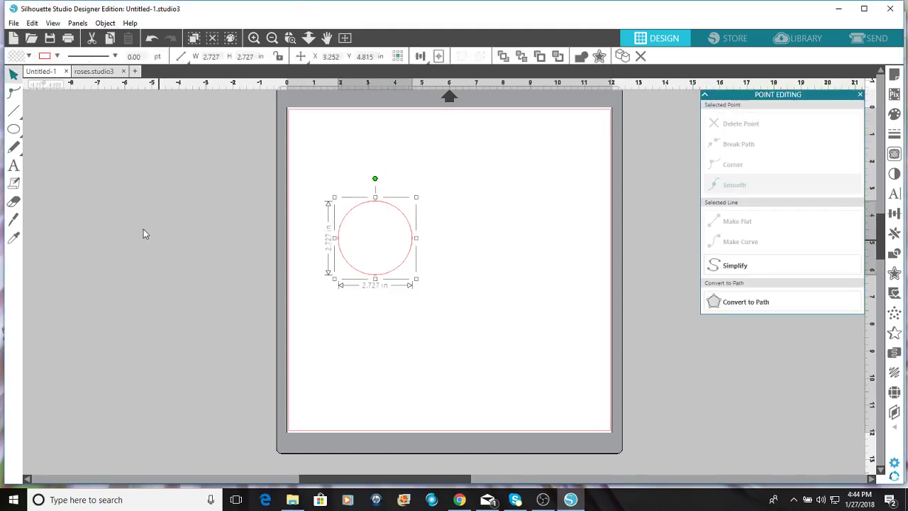
pyautogui.click(142, 233)
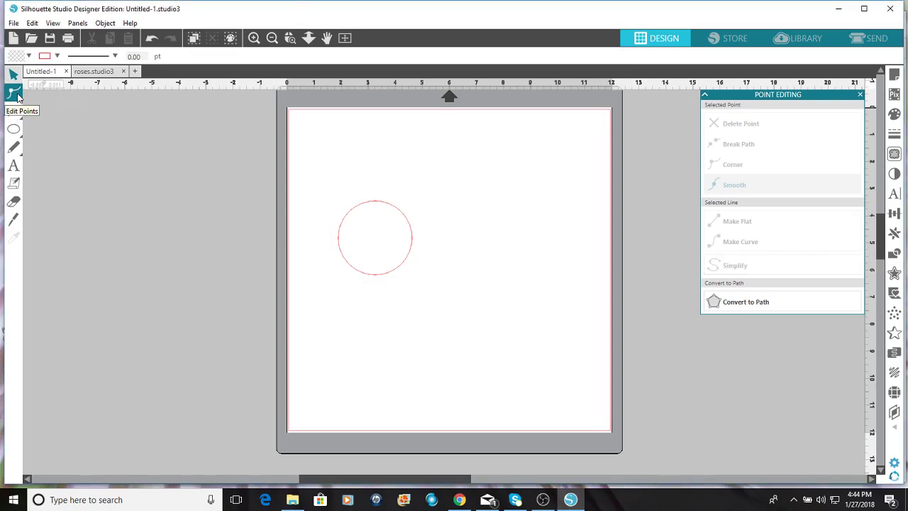
pyautogui.click(339, 220)
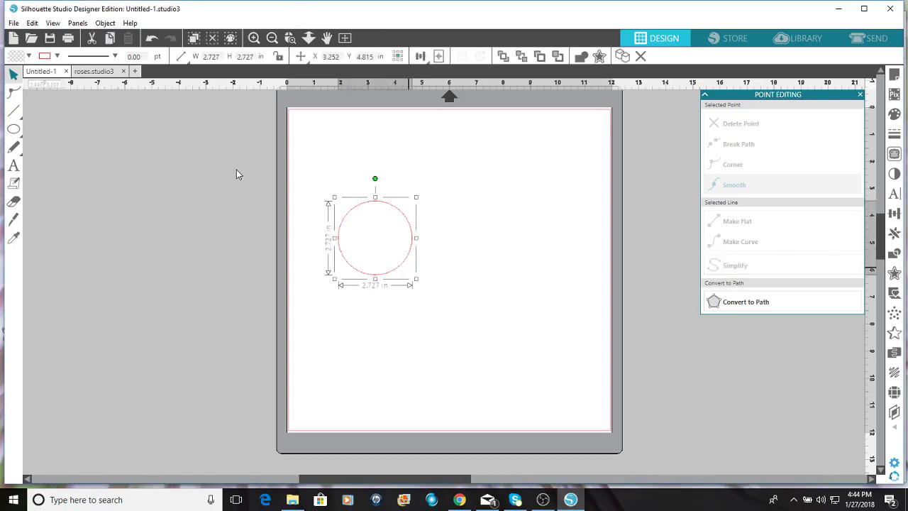
pyautogui.click(14, 93)
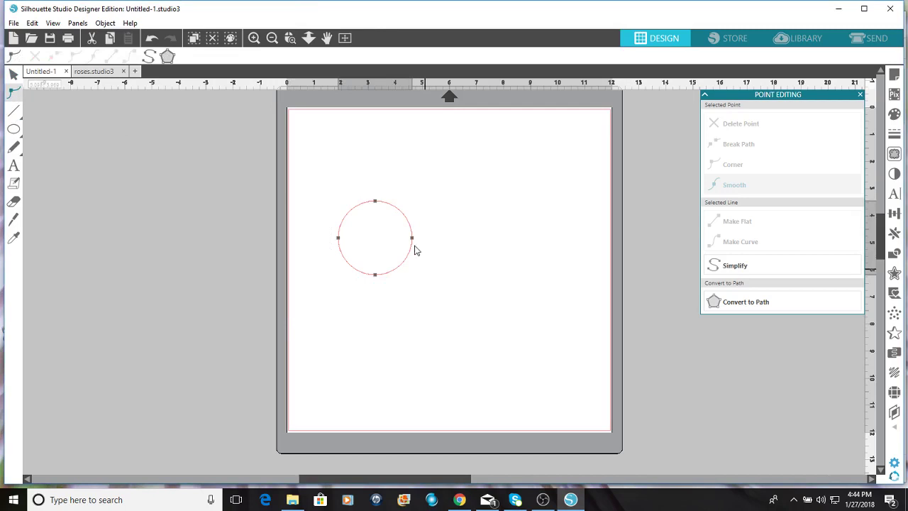
pyautogui.click(375, 202)
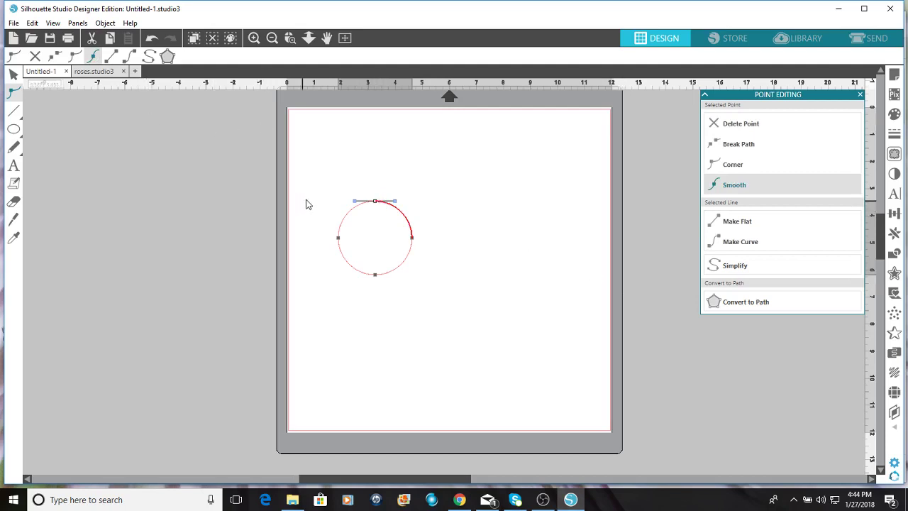
pyautogui.moveTo(359, 205); pyautogui.dragTo(395, 206)
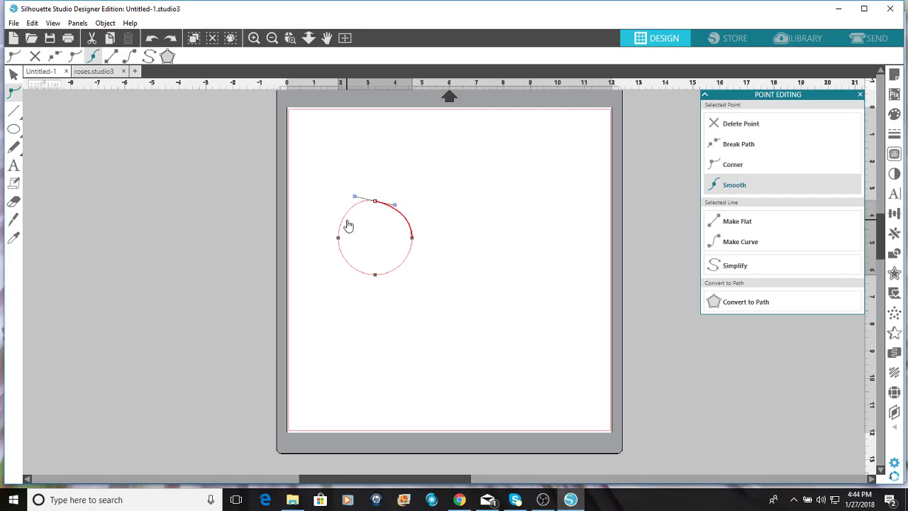
pyautogui.hotkey('ctrl', 'z')
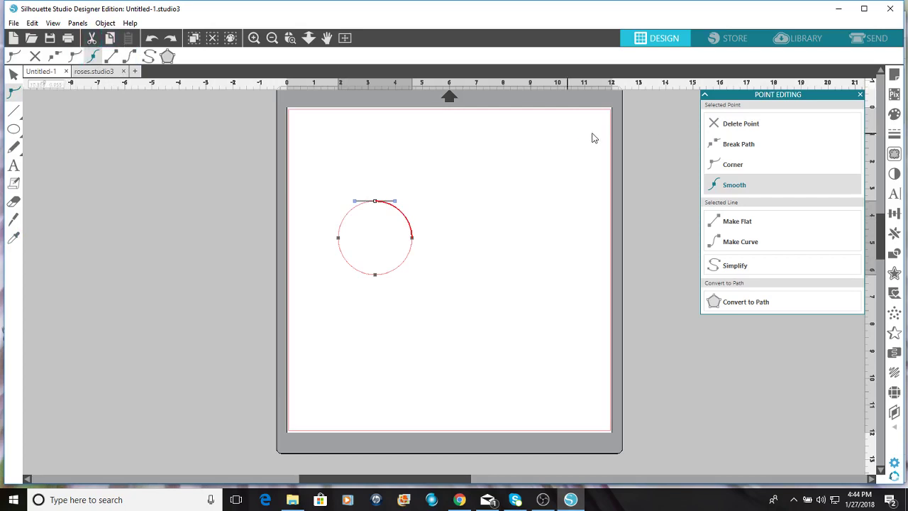
pyautogui.click(744, 183)
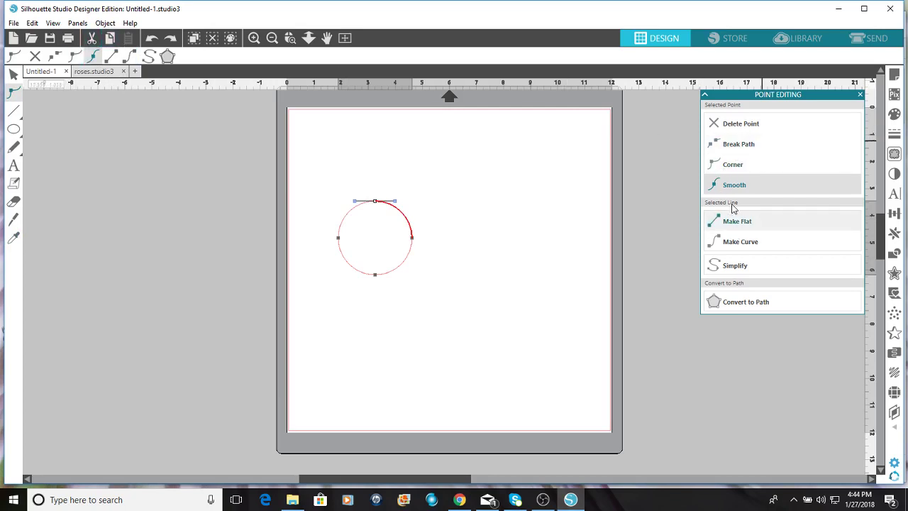
# Make the circle's top point a sharp corner and bend both sides into a pointed teardrop tip
pyautogui.click(73, 57)
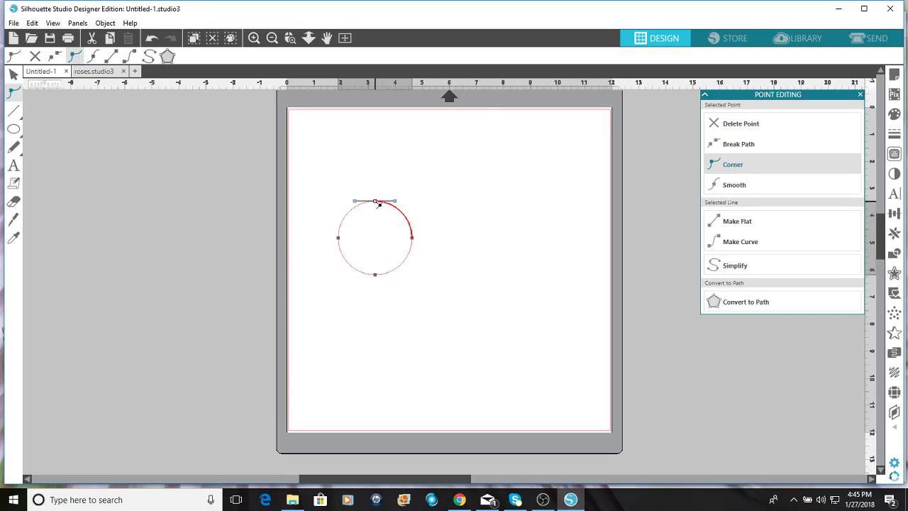
pyautogui.moveTo(378, 205); pyautogui.dragTo(378, 193)
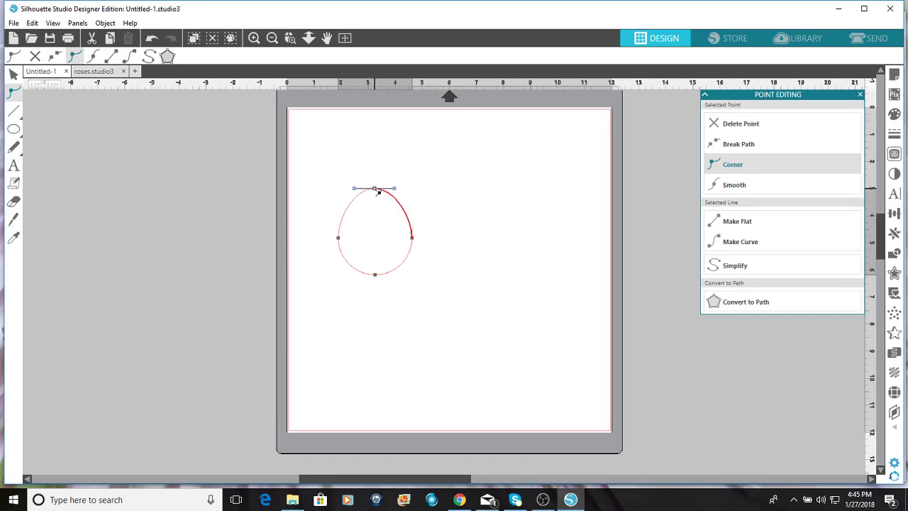
pyautogui.hotkey('ctrl', 'z')
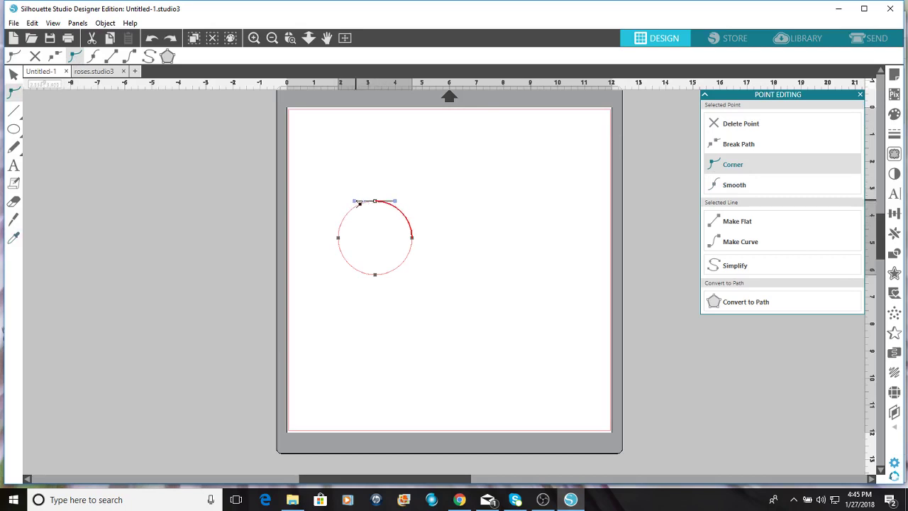
pyautogui.moveTo(358, 209); pyautogui.dragTo(360, 212)
pyautogui.moveTo(396, 202); pyautogui.dragTo(375, 176)
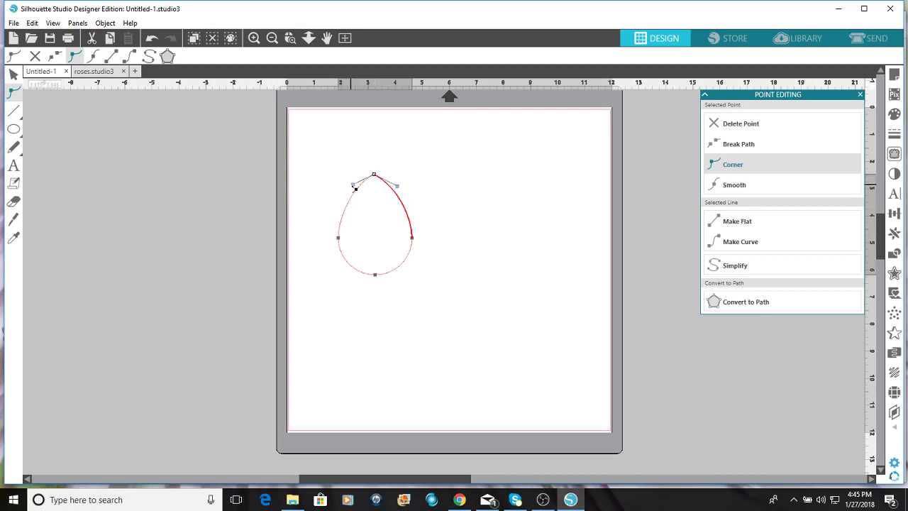
pyautogui.moveTo(356, 189); pyautogui.dragTo(360, 195)
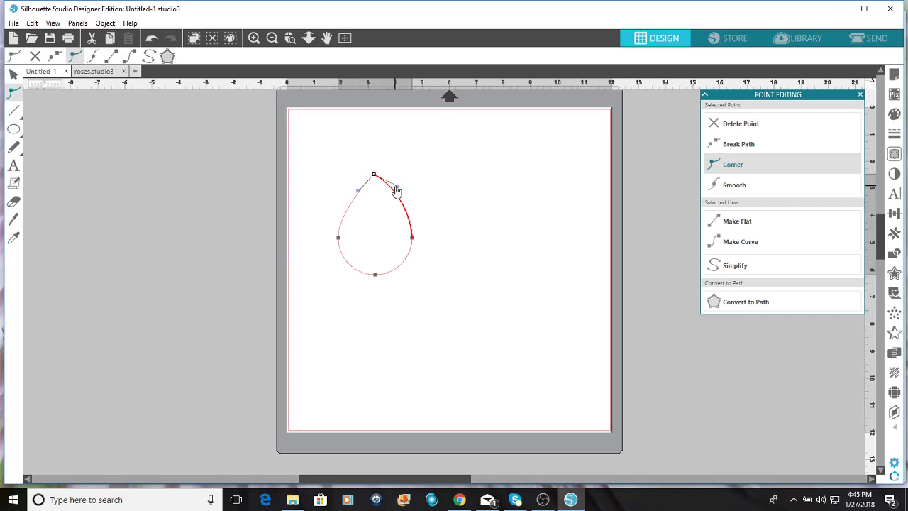
pyautogui.moveTo(403, 189); pyautogui.dragTo(397, 195)
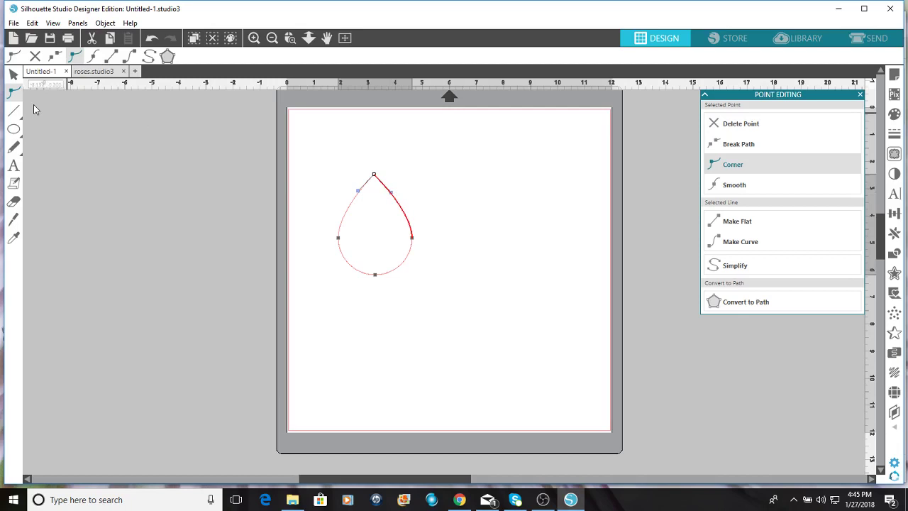
# Fill the teardrop blue-violet and move it off the mat to the left
pyautogui.click(11, 77)
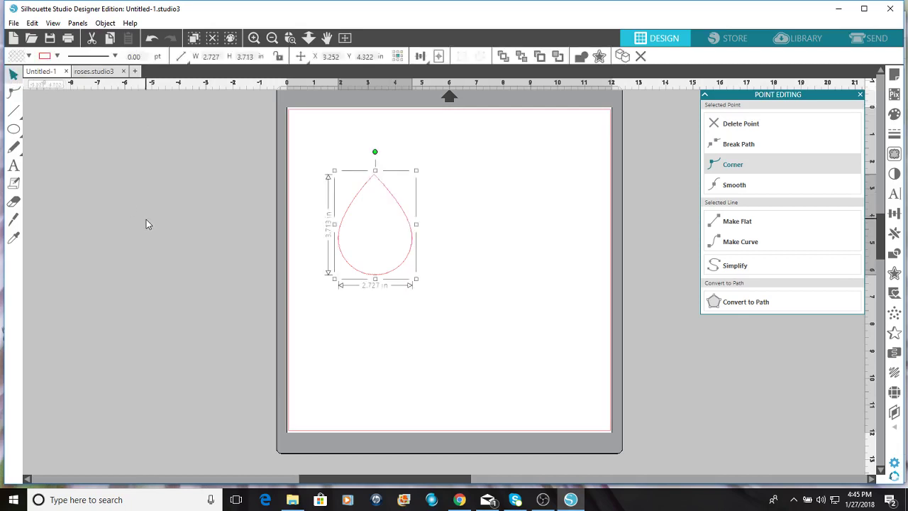
pyautogui.click(377, 294)
pyautogui.click(389, 278)
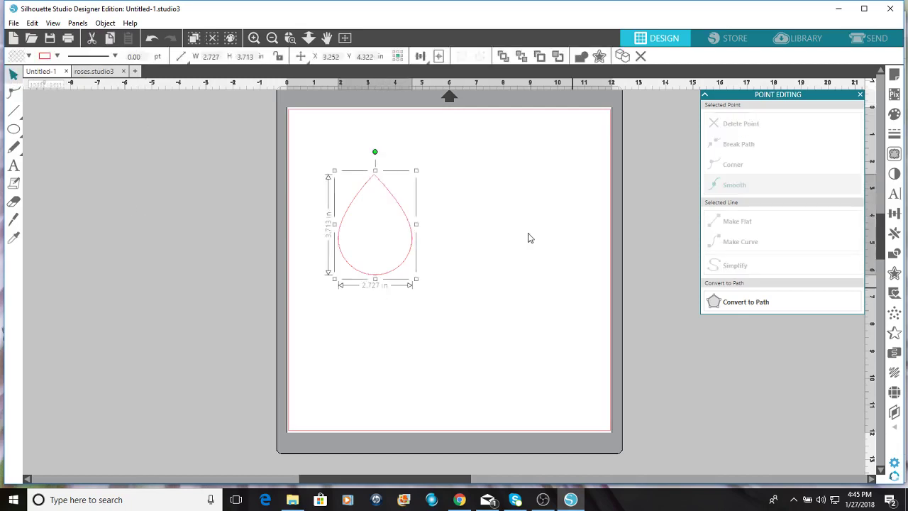
pyautogui.click(895, 116)
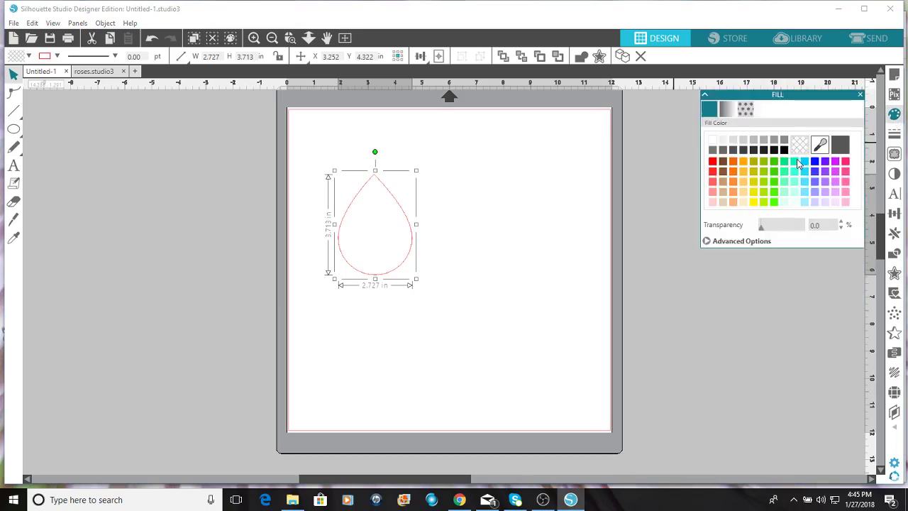
pyautogui.click(816, 186)
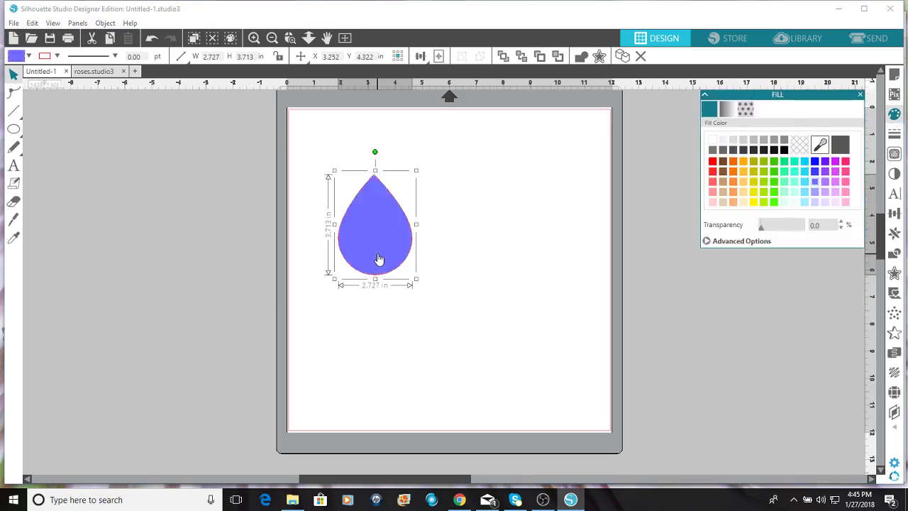
pyautogui.moveTo(379, 257); pyautogui.dragTo(192, 268)
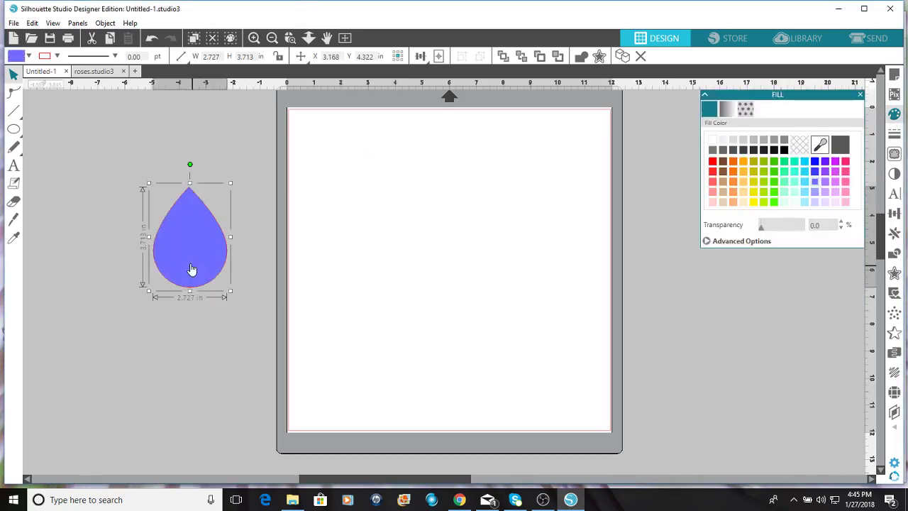
pyautogui.click(21, 172)
# Add script text 'Clean Water' and enlarge it to about 8.8 inches wide
pyautogui.click(324, 182)
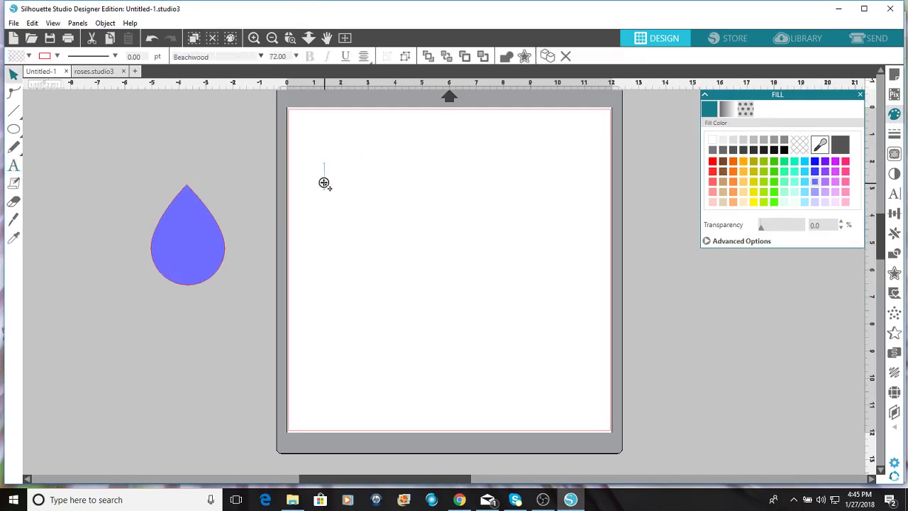
pyautogui.write('Clean Water')
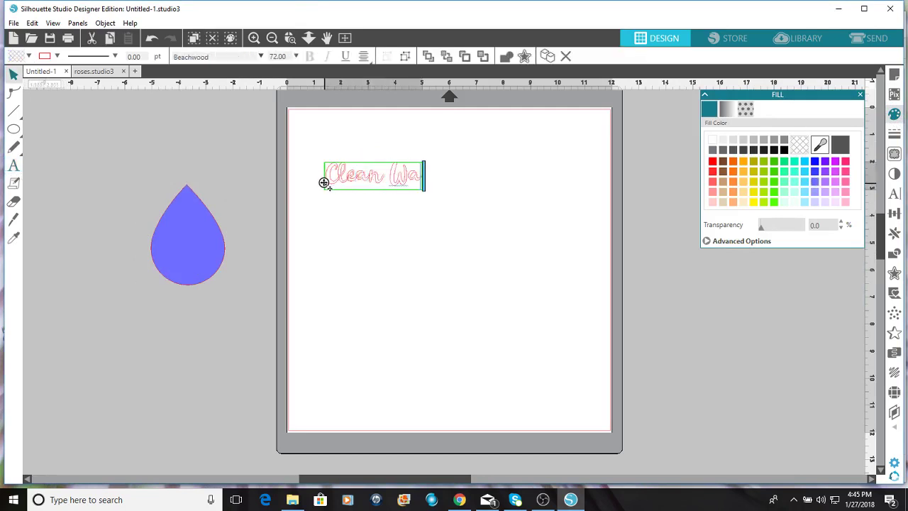
pyautogui.click(15, 80)
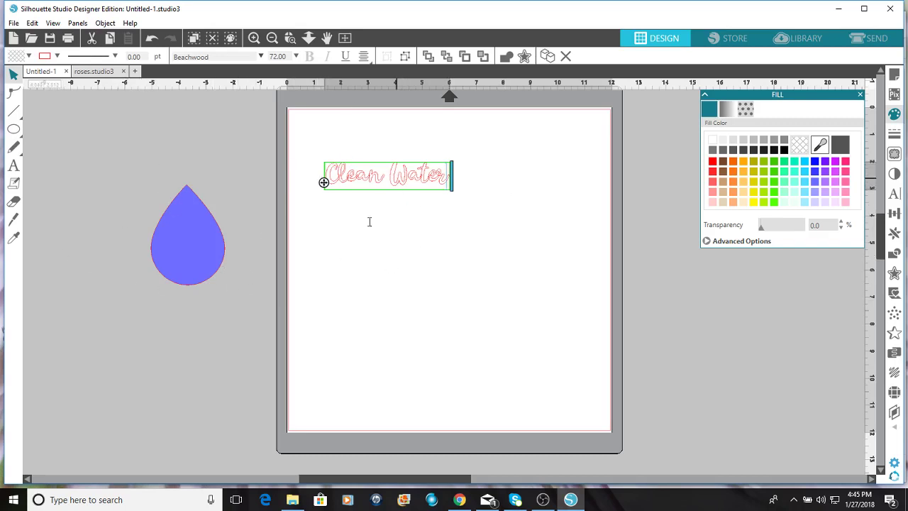
pyautogui.click(363, 249)
pyautogui.click(368, 178)
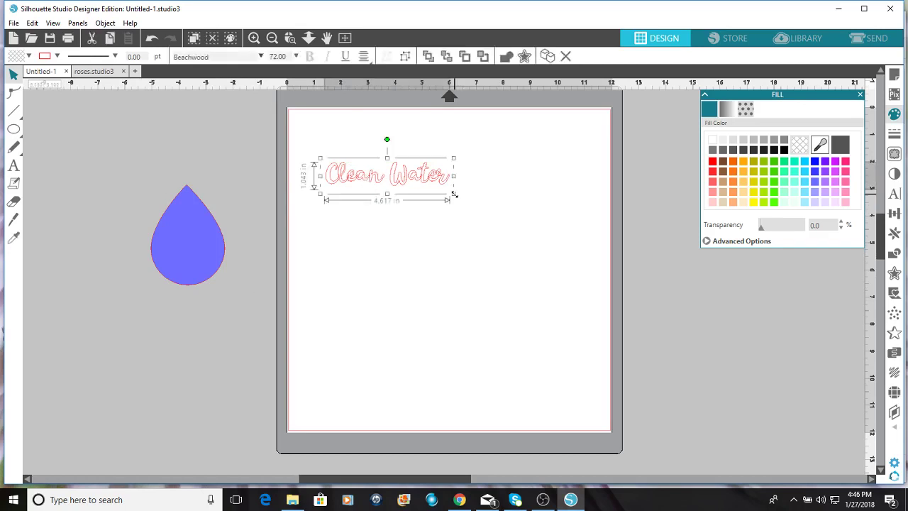
pyautogui.moveTo(454, 194); pyautogui.dragTo(550, 310)
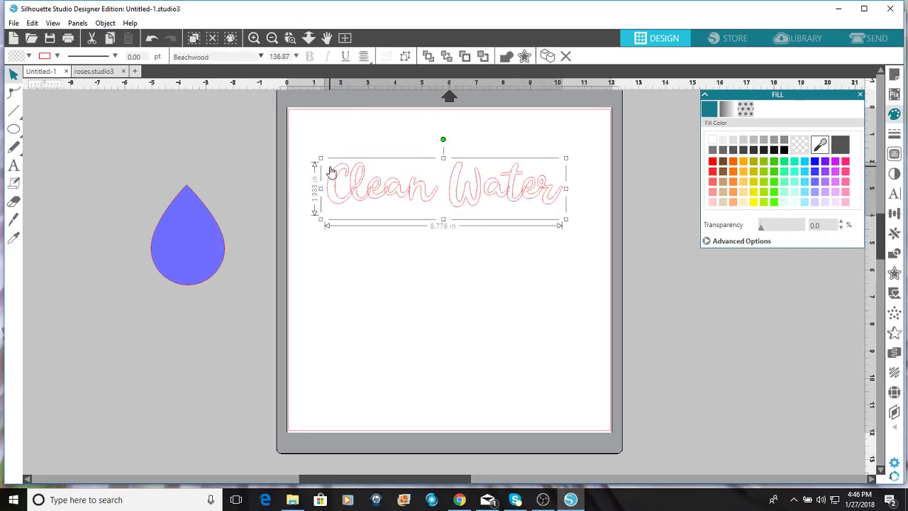
# Trial-convert the script Clean Water text to paths, then undo back to editable text
pyautogui.rightClick(348, 186)
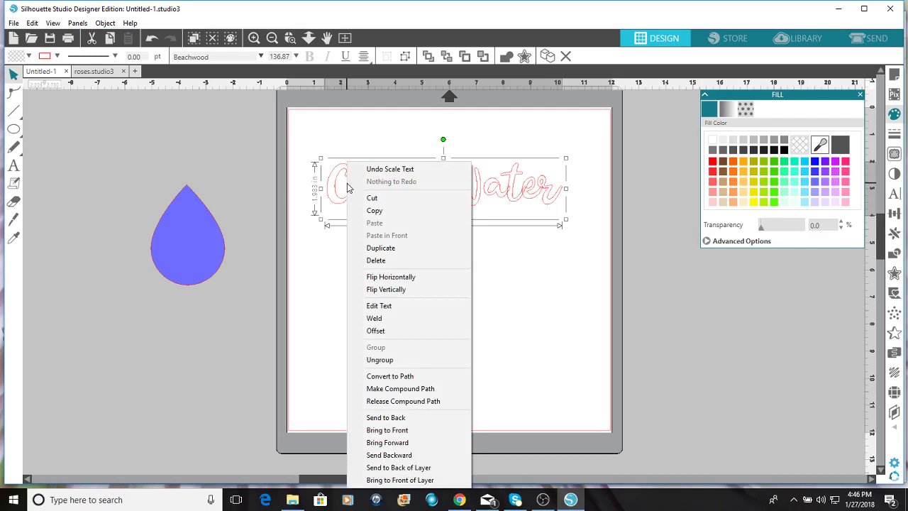
pyautogui.click(409, 377)
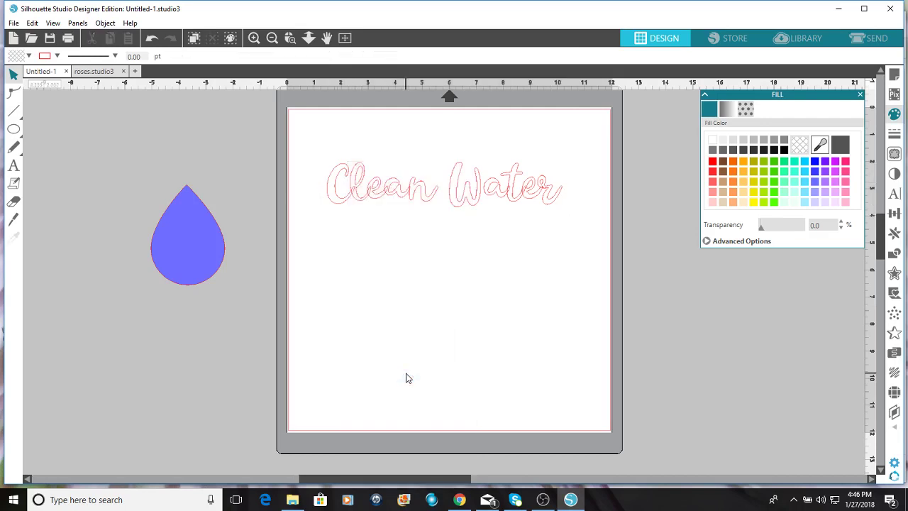
pyautogui.click(463, 203)
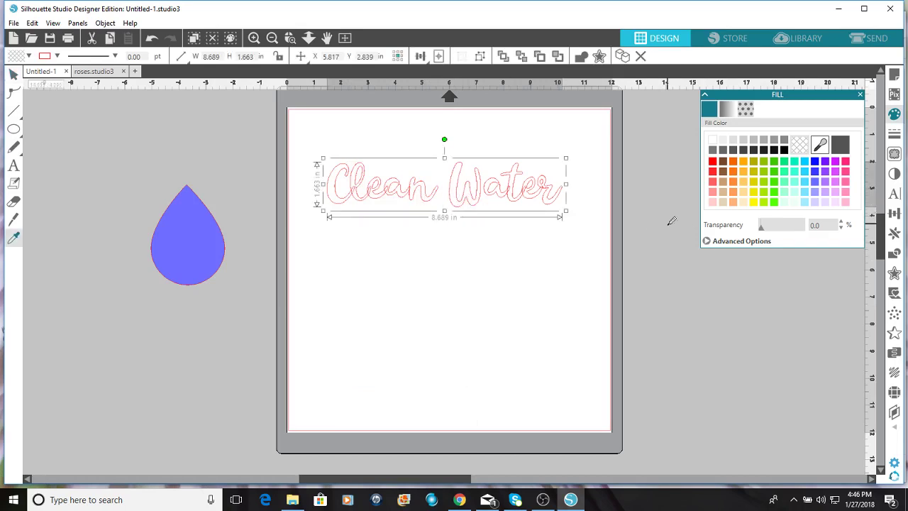
pyautogui.hotkey('ctrl', 'z')
pyautogui.click(496, 202)
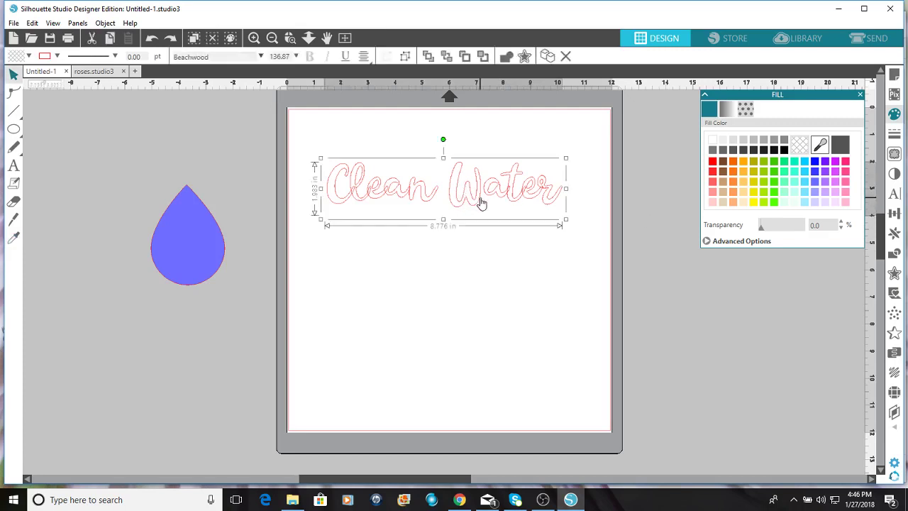
pyautogui.doubleClick(483, 204)
pyautogui.click(480, 260)
pyautogui.click(468, 199)
# Change the text font to Jacks Sans and convert CLEAN WATER to outline paths
pyautogui.click(894, 193)
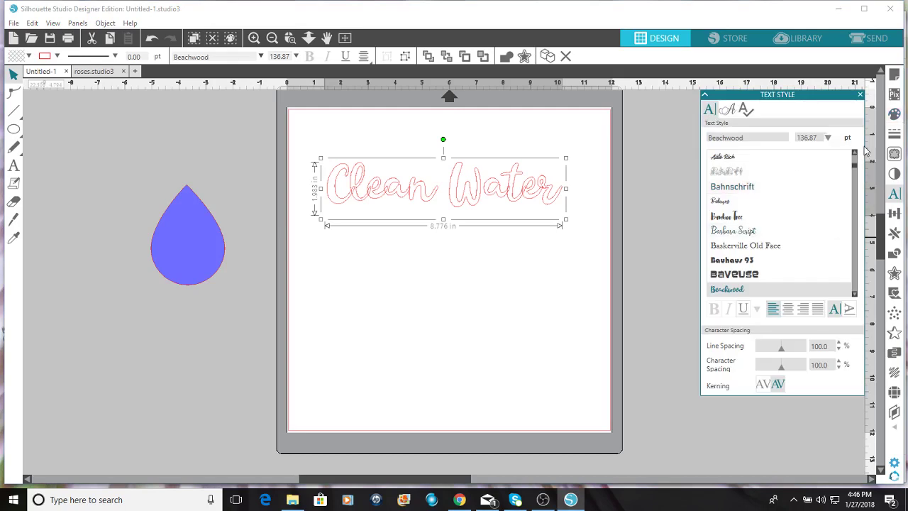
pyautogui.scroll(5, 856, 165)
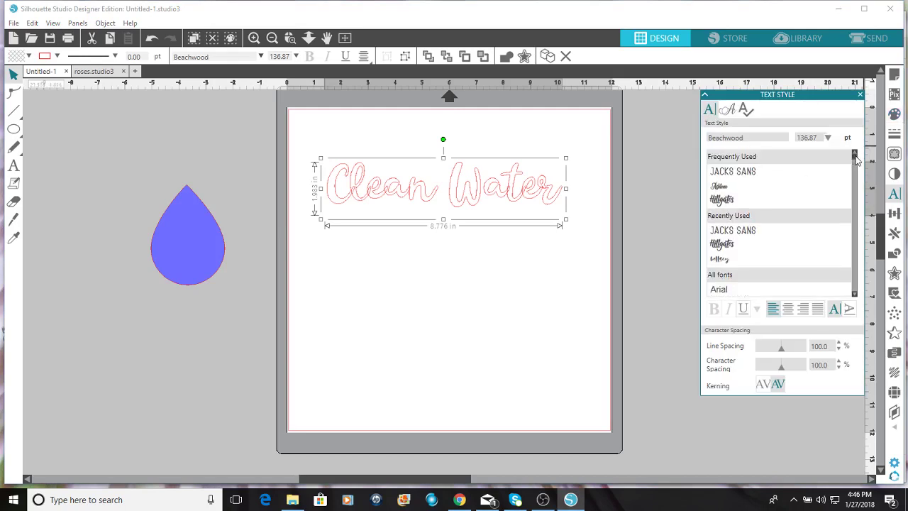
pyautogui.click(735, 172)
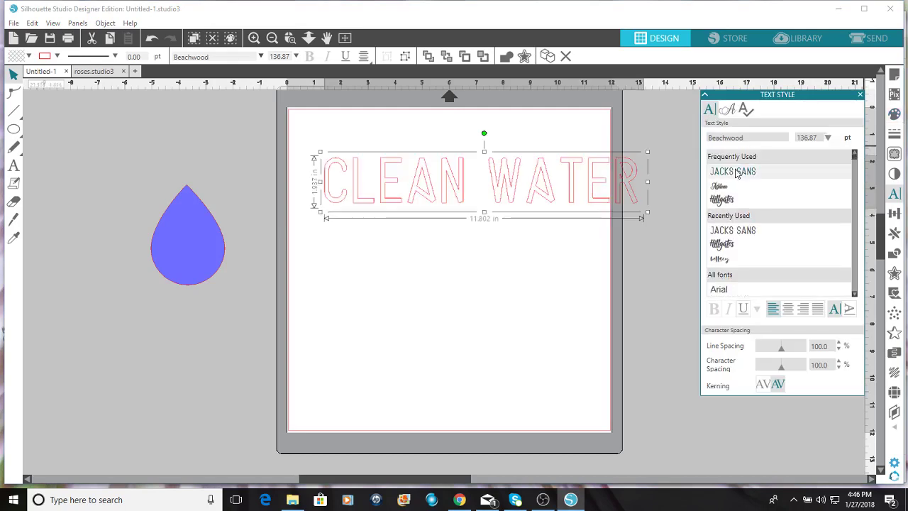
pyautogui.moveTo(442, 183); pyautogui.dragTo(424, 186)
pyautogui.rightClick(423, 186)
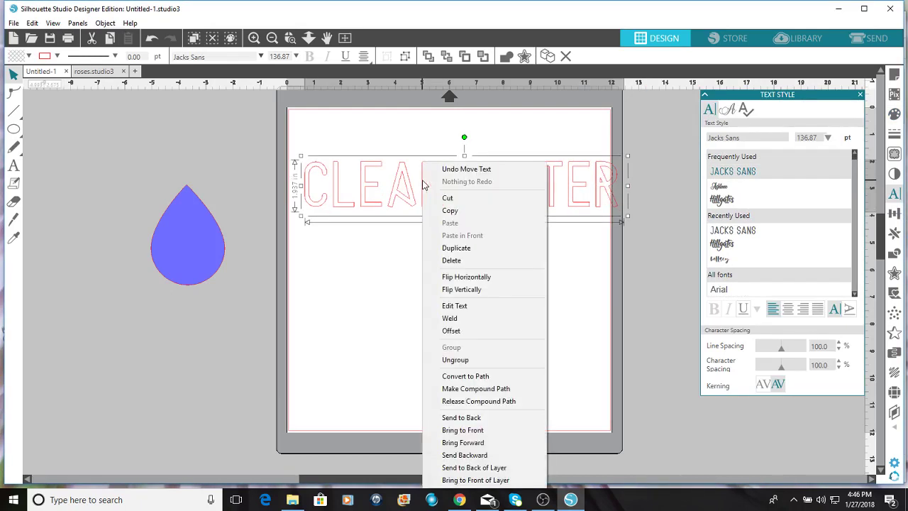
pyautogui.click(466, 377)
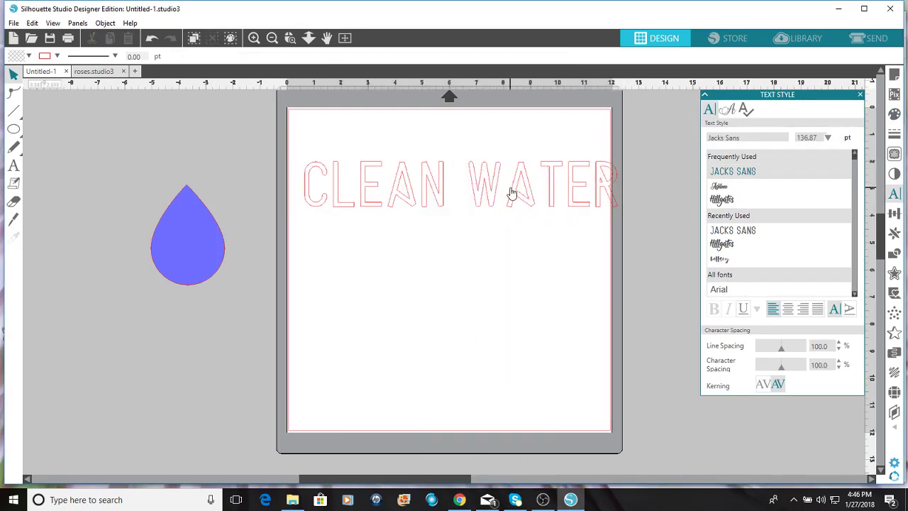
# Move the CLEAN WATER outlines up to the top of the page and select them
pyautogui.moveTo(512, 192); pyautogui.dragTo(493, 173)
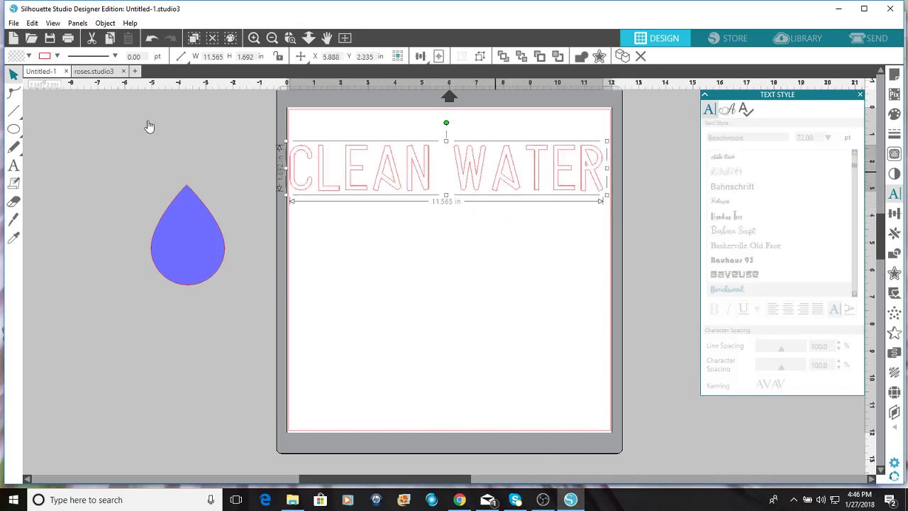
pyautogui.click(12, 92)
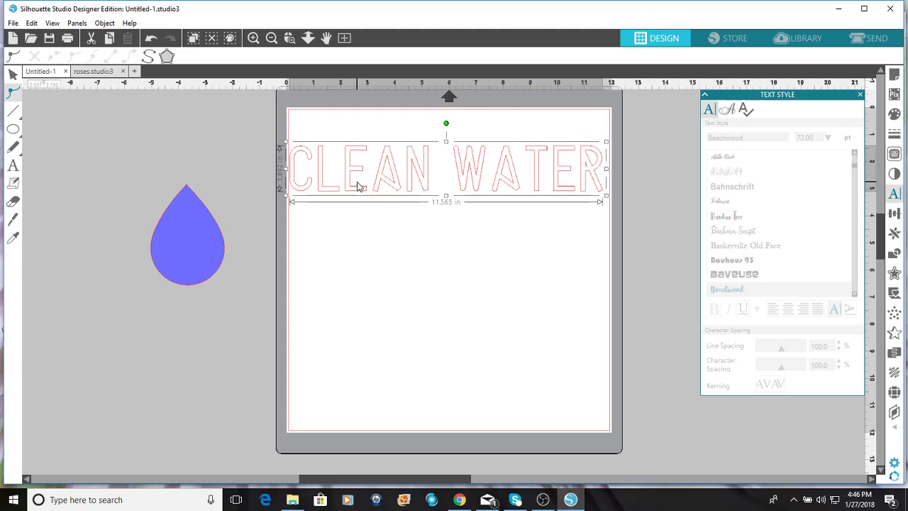
pyautogui.click(441, 180)
pyautogui.click(423, 178)
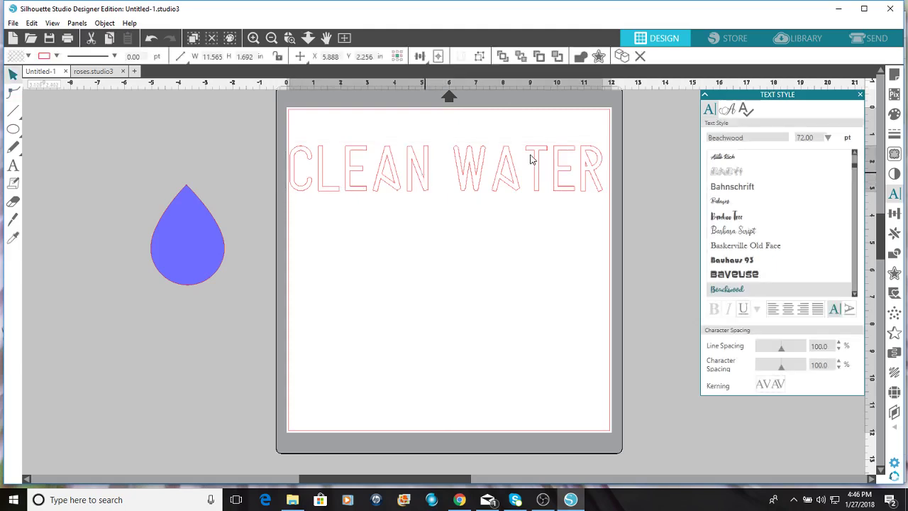
pyautogui.click(430, 168)
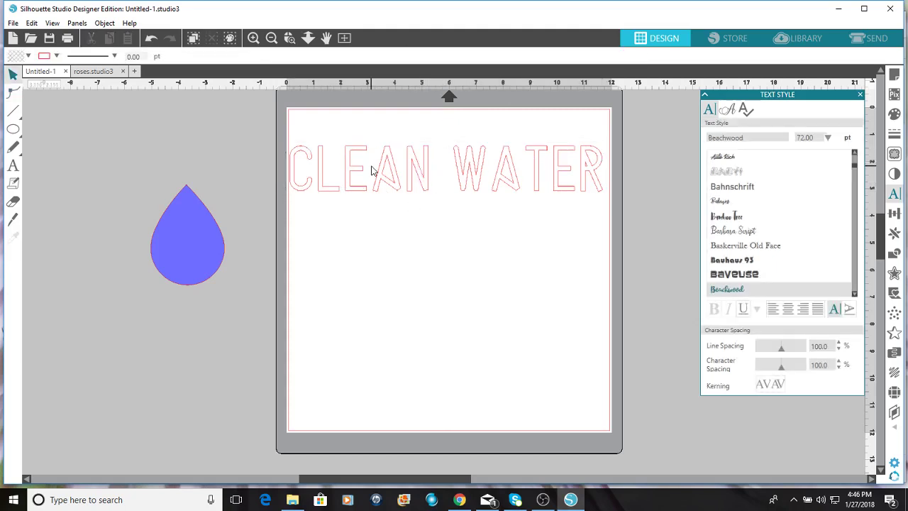
pyautogui.click(323, 173)
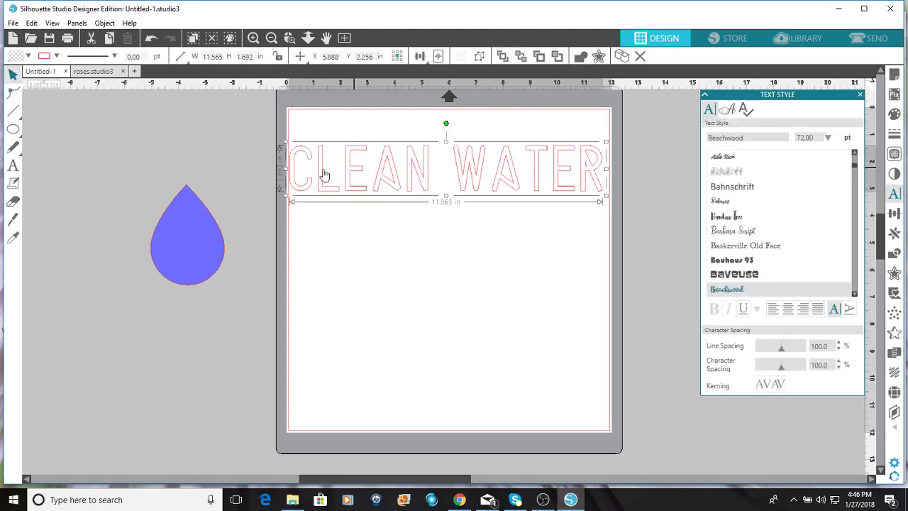
# Simplify the letter outlines, then select the R, close Text Style, and show its points
pyautogui.click(11, 93)
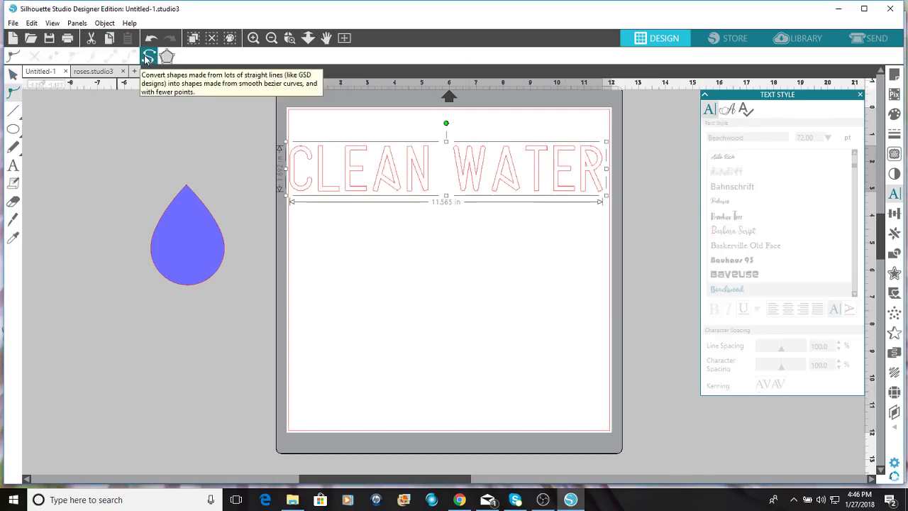
pyautogui.click(148, 56)
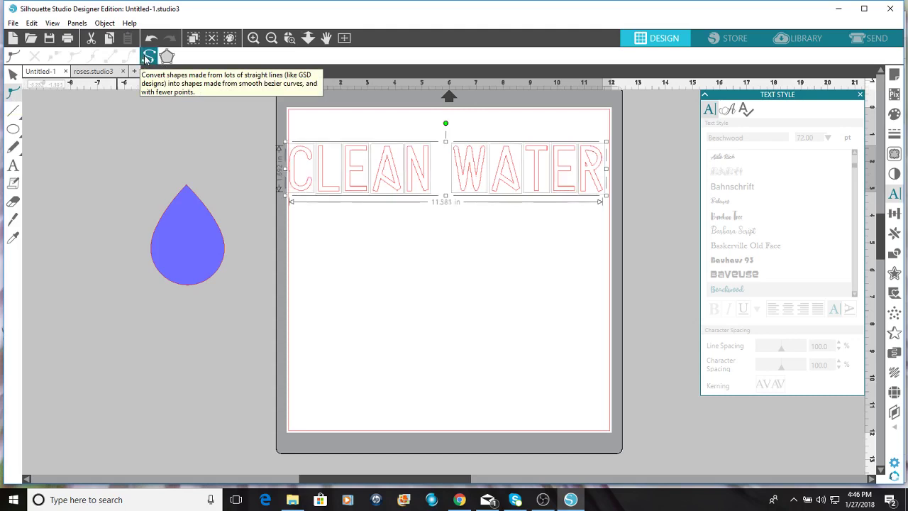
pyautogui.click(588, 199)
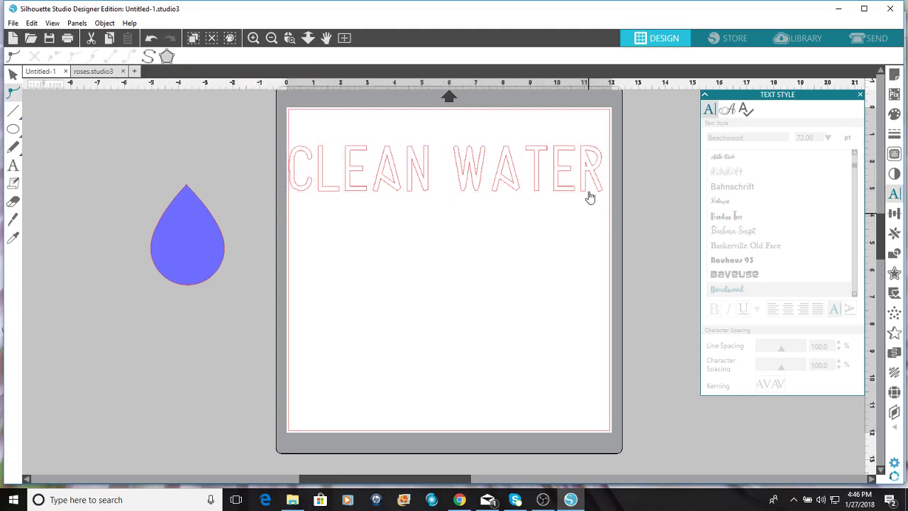
pyautogui.click(589, 193)
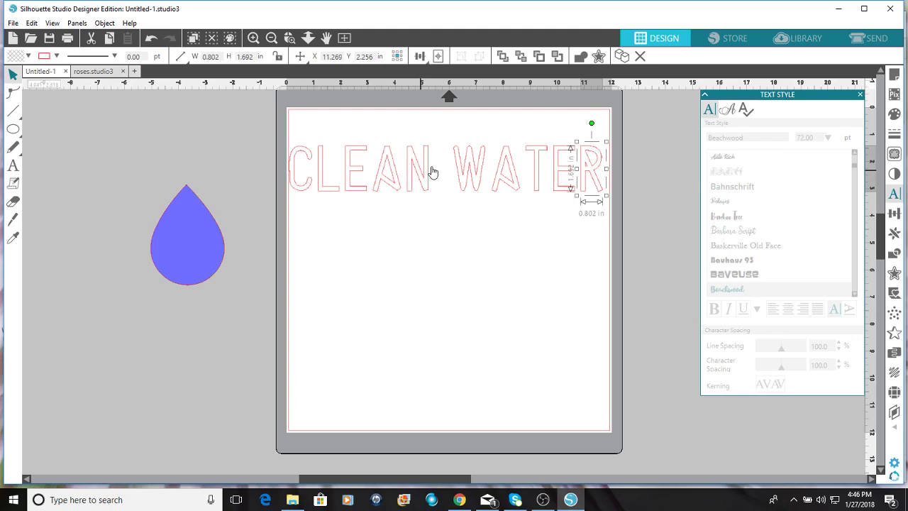
pyautogui.click(861, 95)
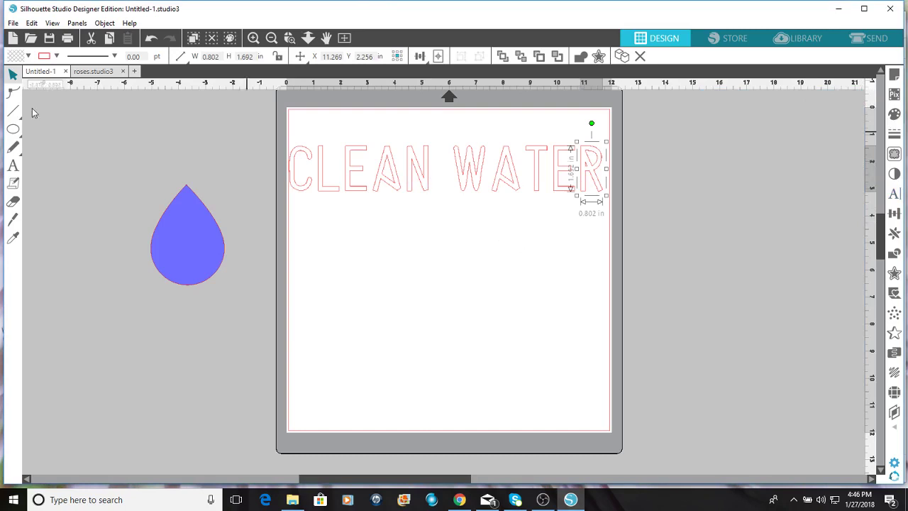
pyautogui.click(13, 93)
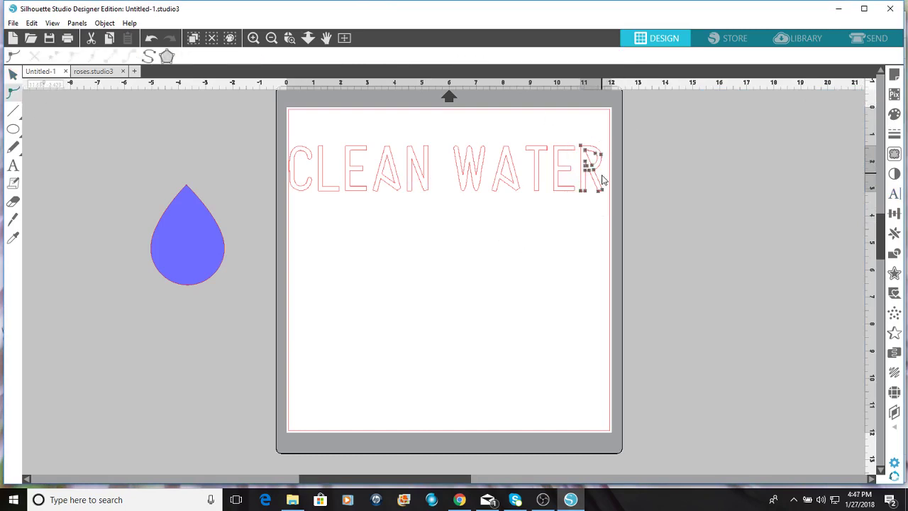
# Zoom in on the R and stretch its lower-right leg down and to the right
pyautogui.click(289, 38)
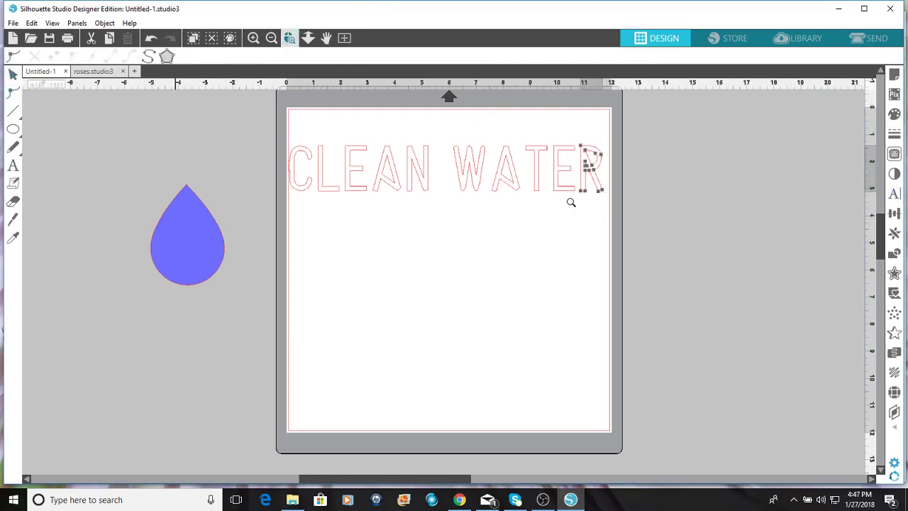
pyautogui.moveTo(572, 138); pyautogui.dragTo(632, 244)
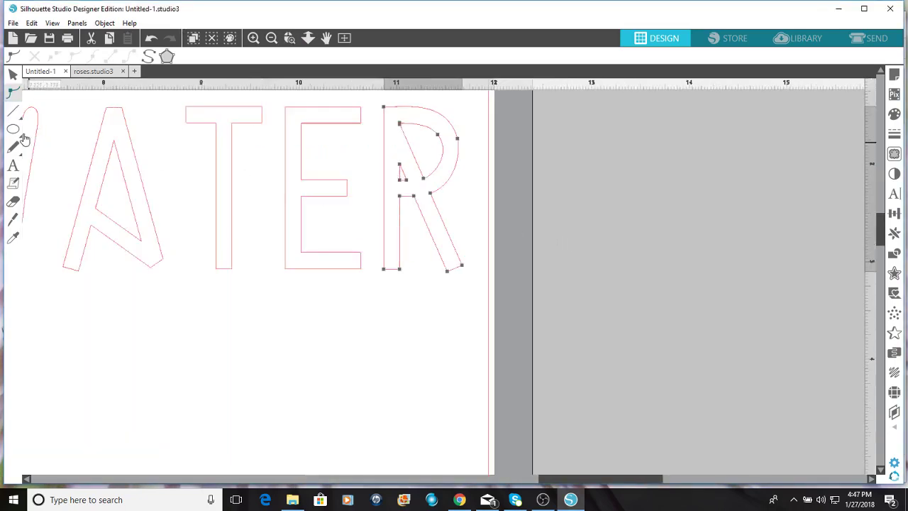
pyautogui.moveTo(13, 112)
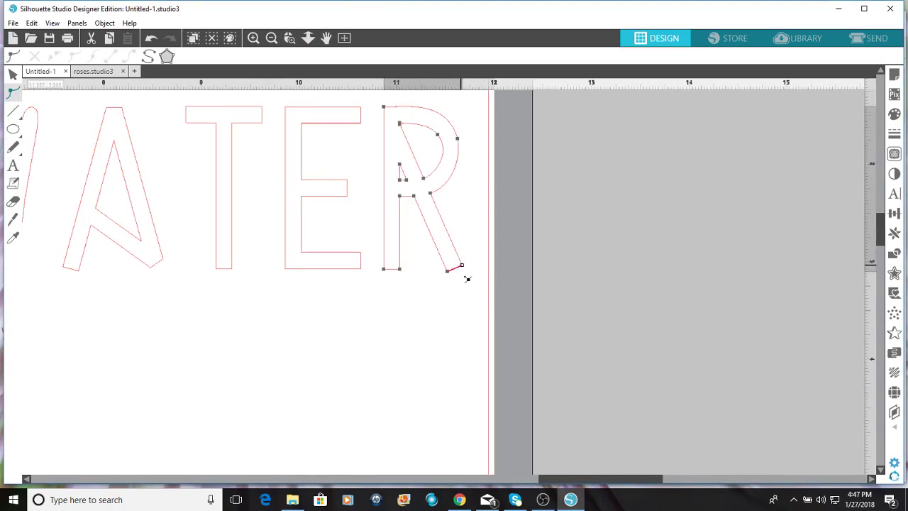
pyautogui.moveTo(462, 265); pyautogui.dragTo(467, 324)
pyautogui.hotkey('ctrl', 'z')
pyautogui.hotkey('ctrl', 'z')
pyautogui.click(449, 272)
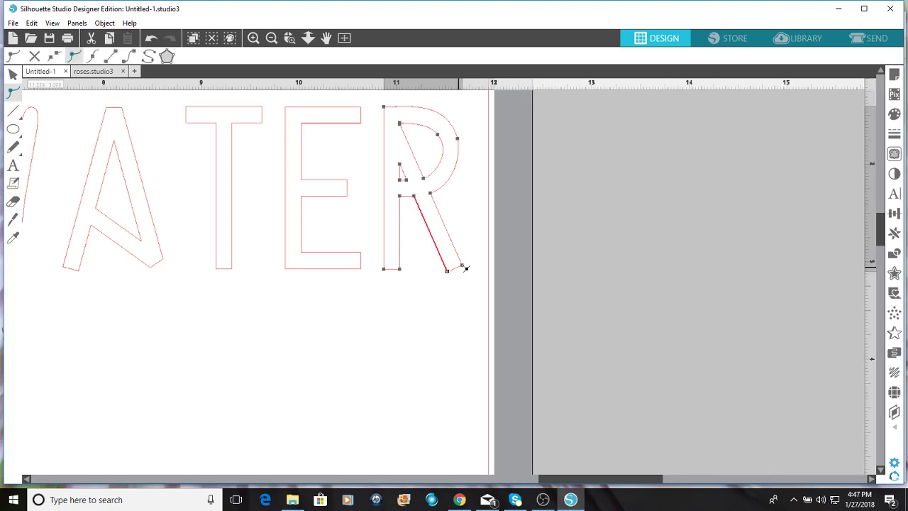
pyautogui.moveTo(470, 281); pyautogui.dragTo(489, 322)
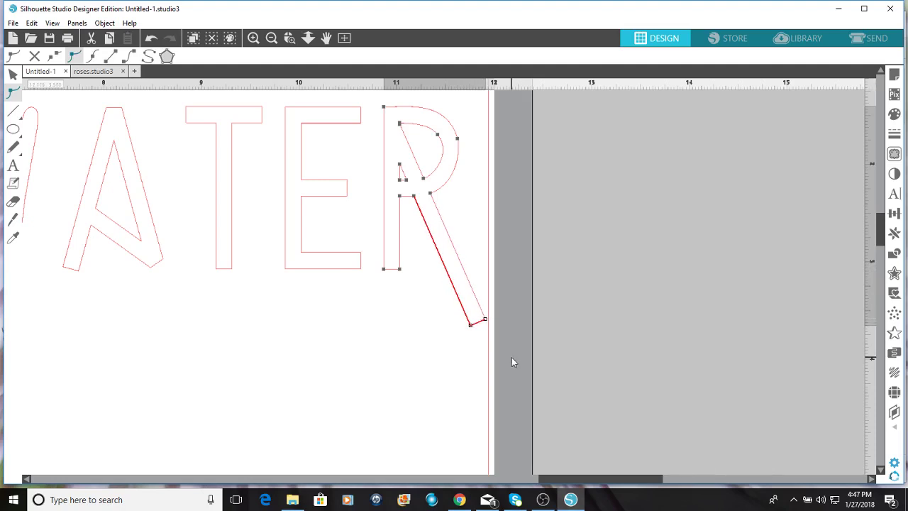
pyautogui.click(497, 334)
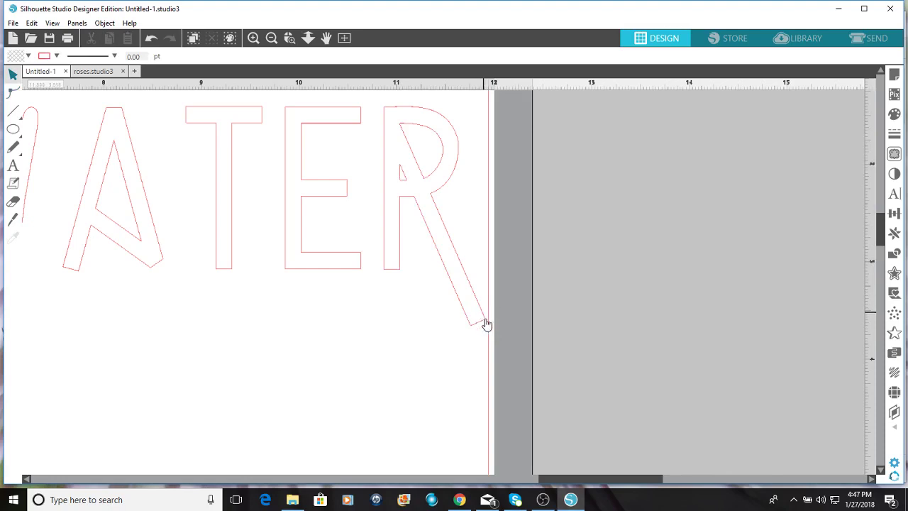
# Try curving the R's bottom edge at its bottom-right point, then undo it back to straight
pyautogui.click(486, 324)
pyautogui.click(486, 324)
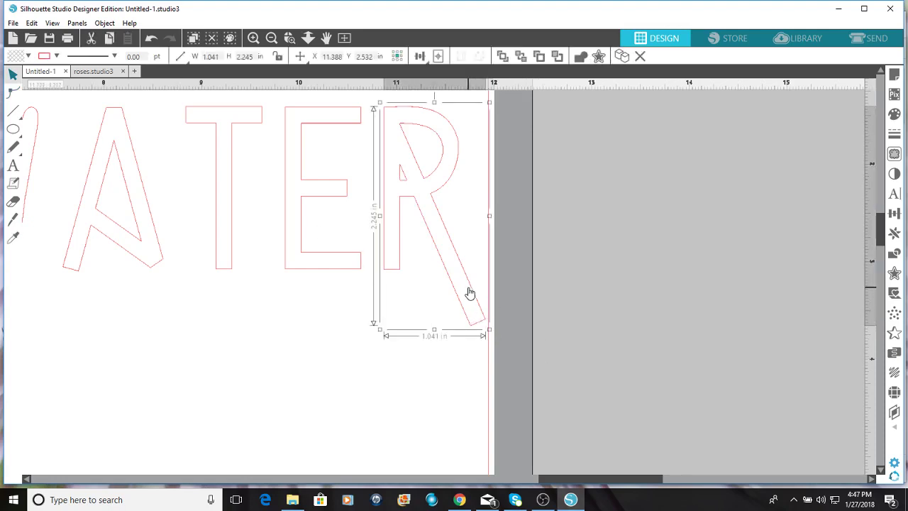
pyautogui.doubleClick(469, 292)
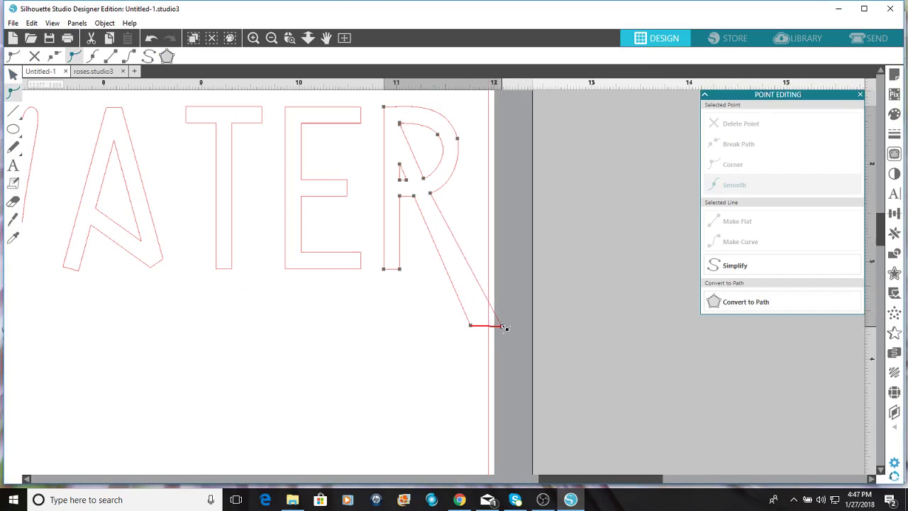
pyautogui.click(506, 327)
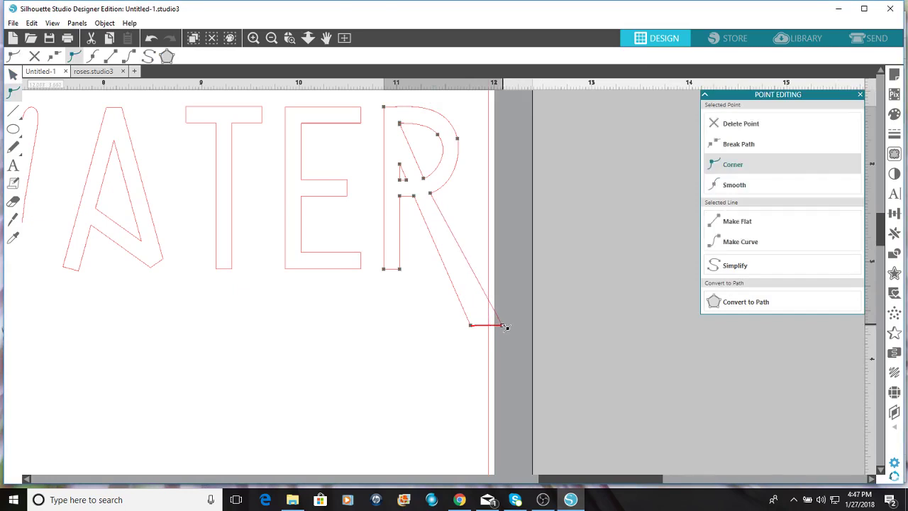
pyautogui.click(738, 248)
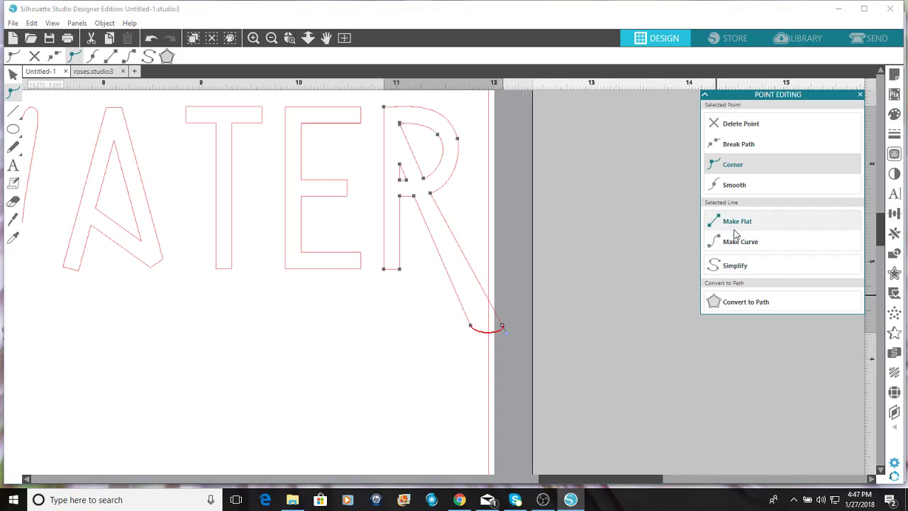
pyautogui.click(736, 225)
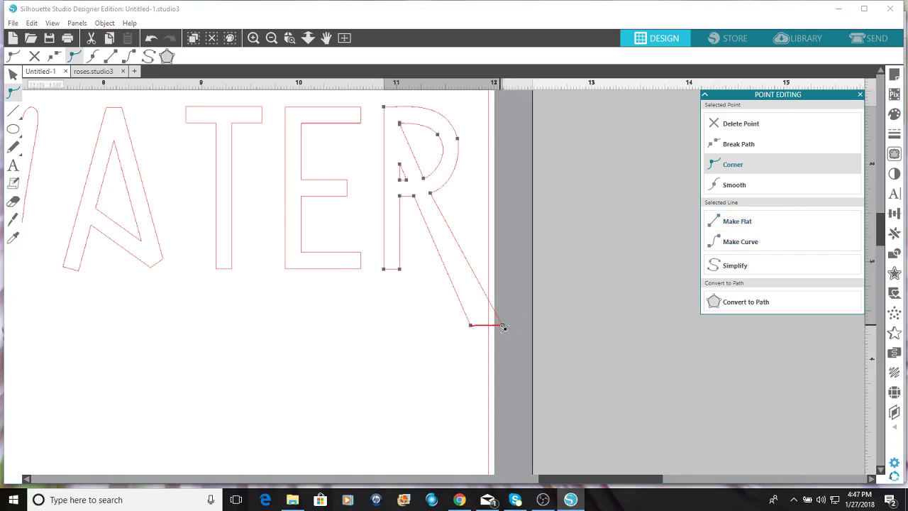
pyautogui.click(760, 244)
pyautogui.hotkey('ctrl', 'z')
pyautogui.click(501, 323)
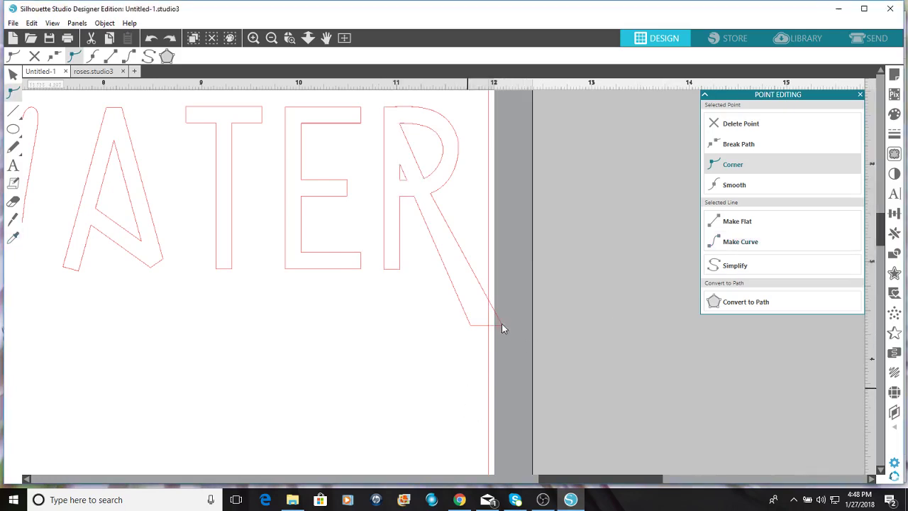
# Edit the R's points and try curving its bottom segment, then undo that curve
pyautogui.click(501, 328)
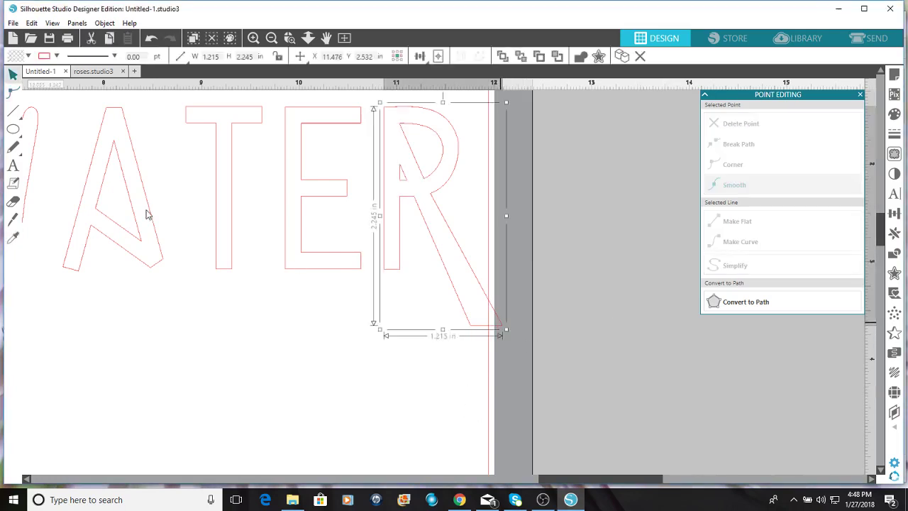
pyautogui.click(12, 92)
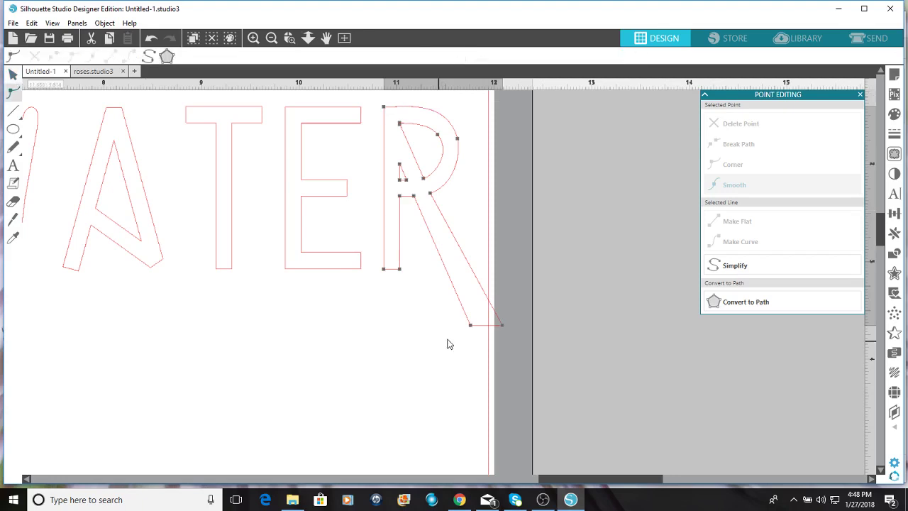
pyautogui.click(504, 327)
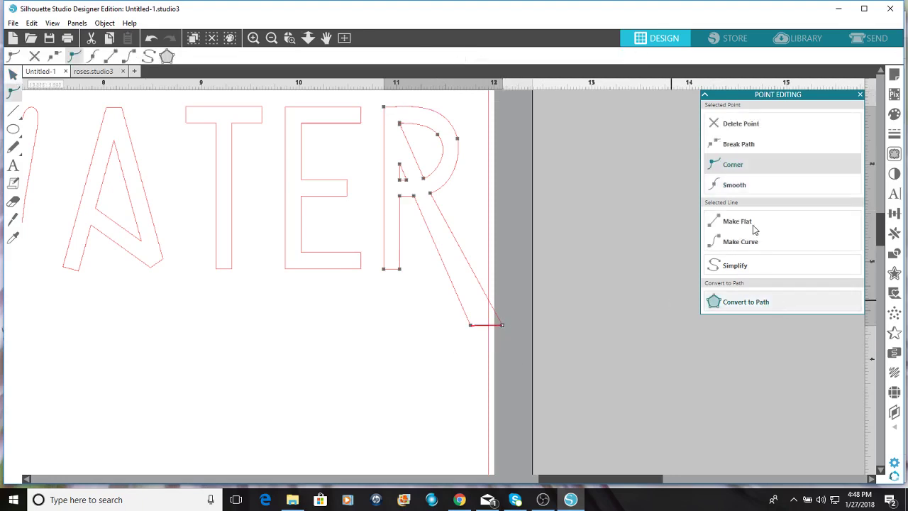
pyautogui.click(735, 245)
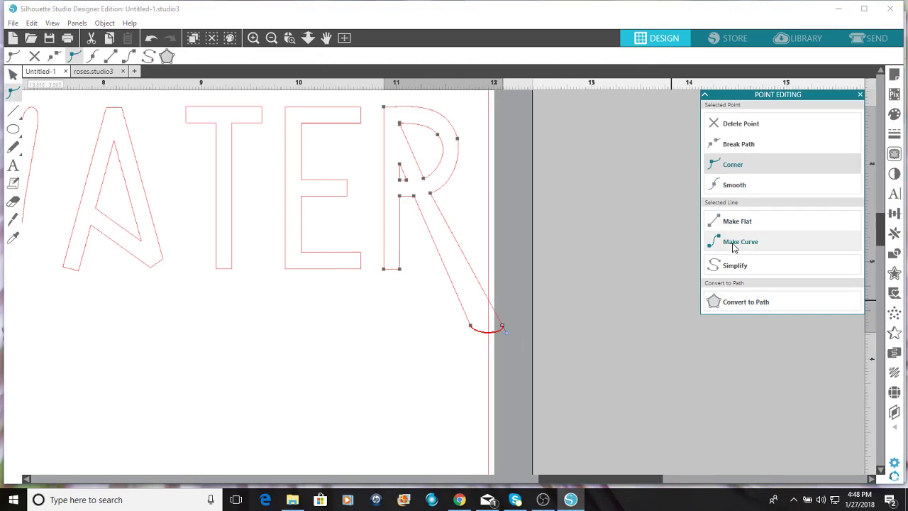
pyautogui.hotkey('ctrl', 'z')
pyautogui.hotkey('ctrl', 'z')
pyautogui.hotkey('ctrl', 'z')
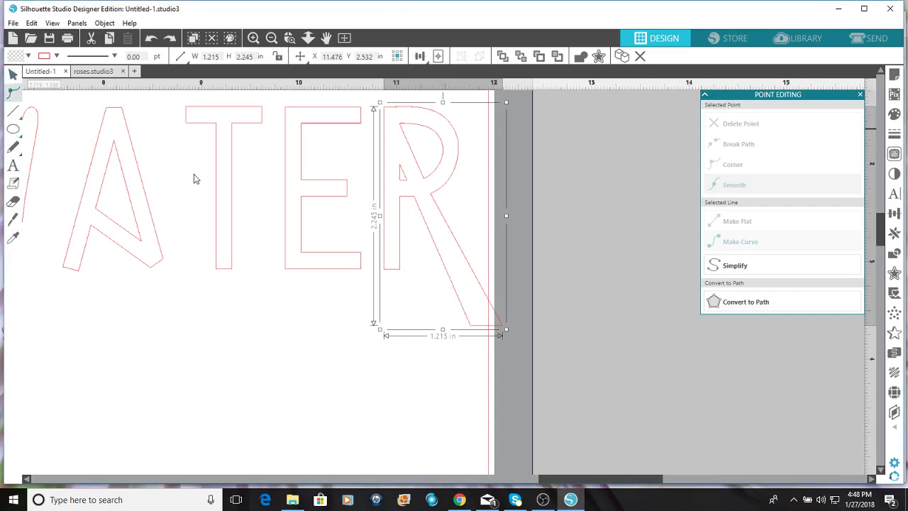
# Make the R leg's point smooth and drag the leg into a curving drip tail
pyautogui.doubleClick(448, 282)
pyautogui.click(449, 276)
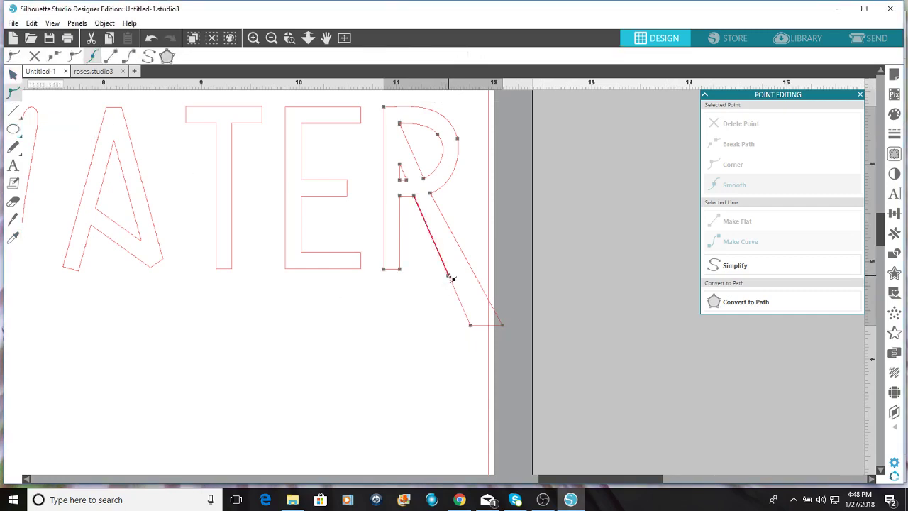
pyautogui.click(418, 358)
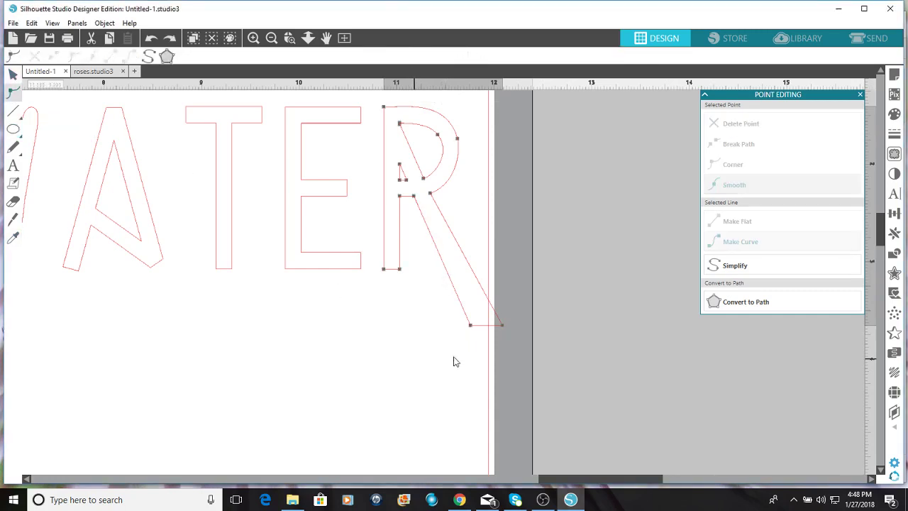
pyautogui.click(504, 326)
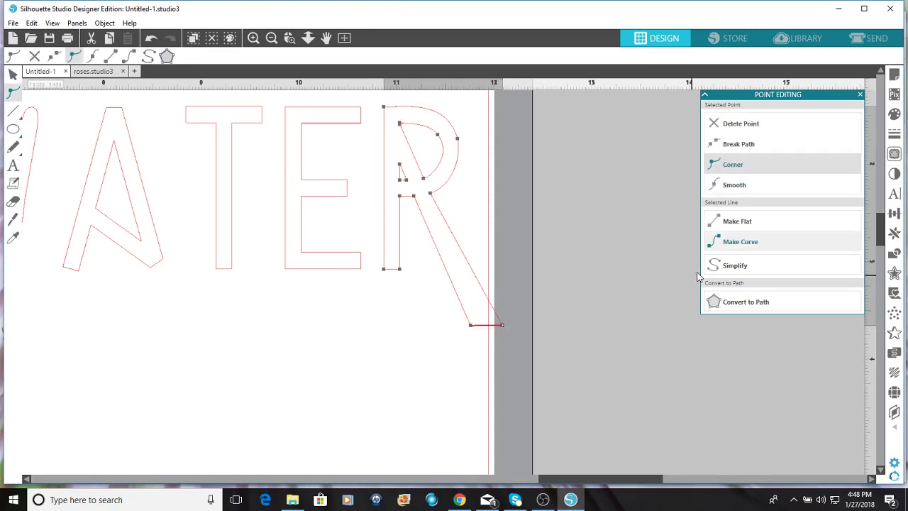
pyautogui.click(731, 186)
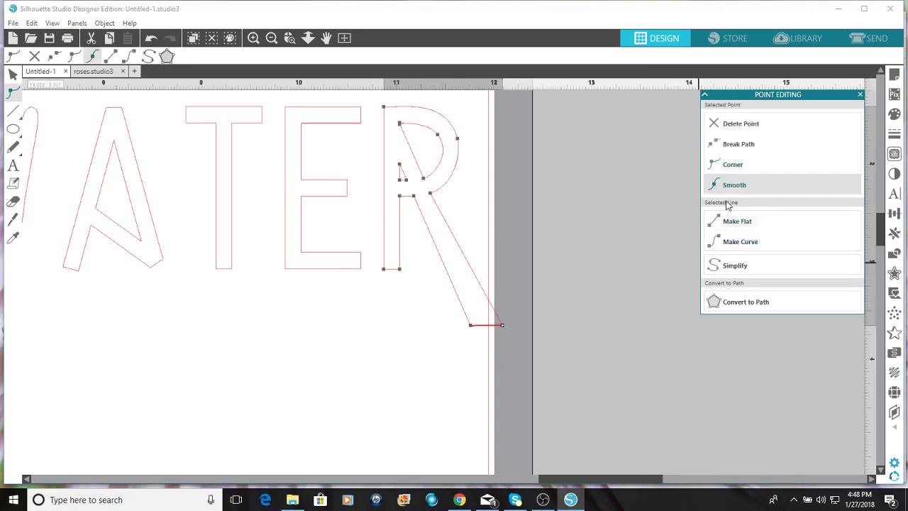
pyautogui.click(732, 244)
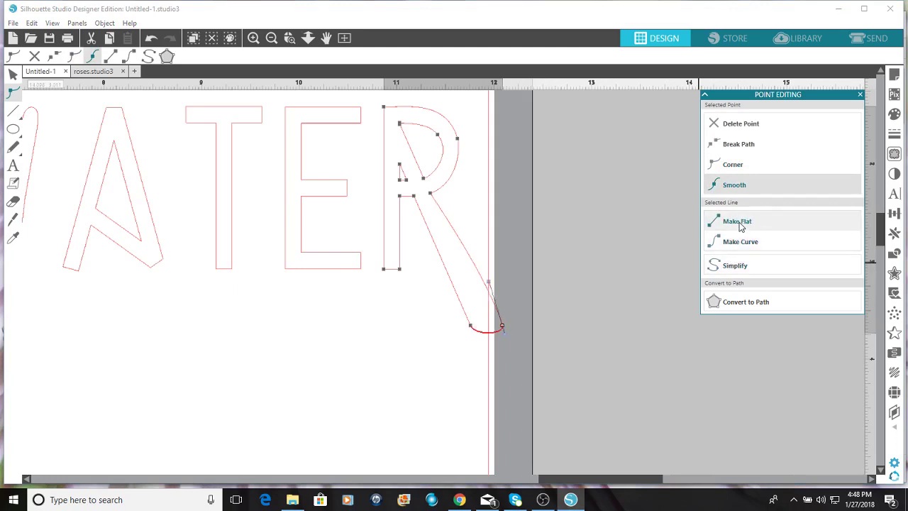
pyautogui.click(740, 225)
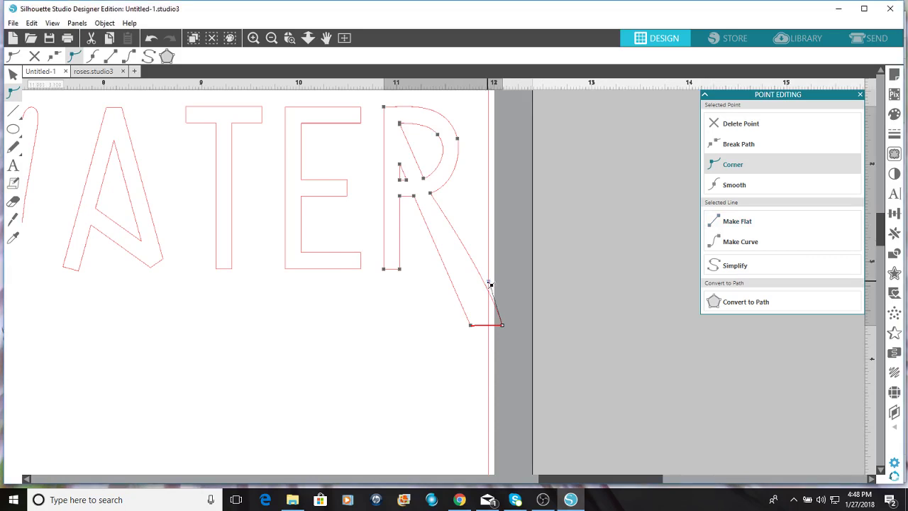
pyautogui.moveTo(490, 286); pyautogui.dragTo(464, 321)
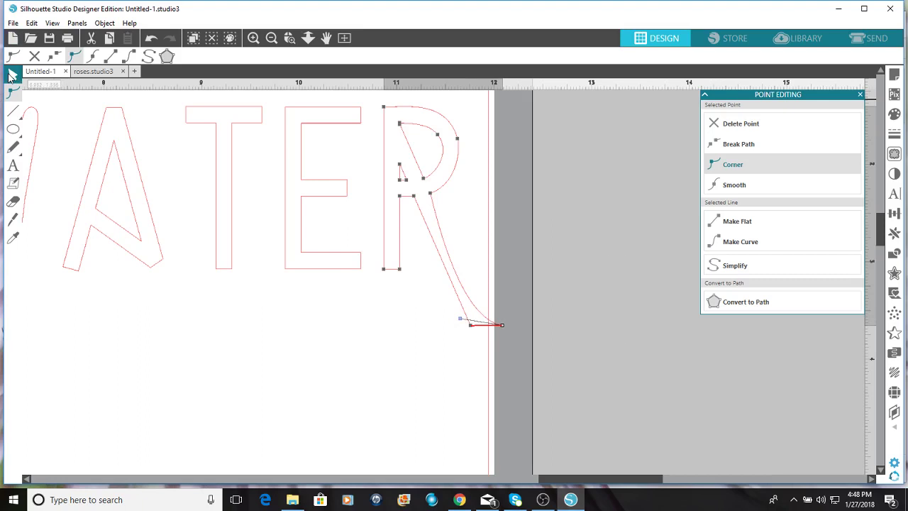
# Exit point editing, zoom to fit the page, and marquee-select all the CLEAN WATER letters
pyautogui.click(13, 75)
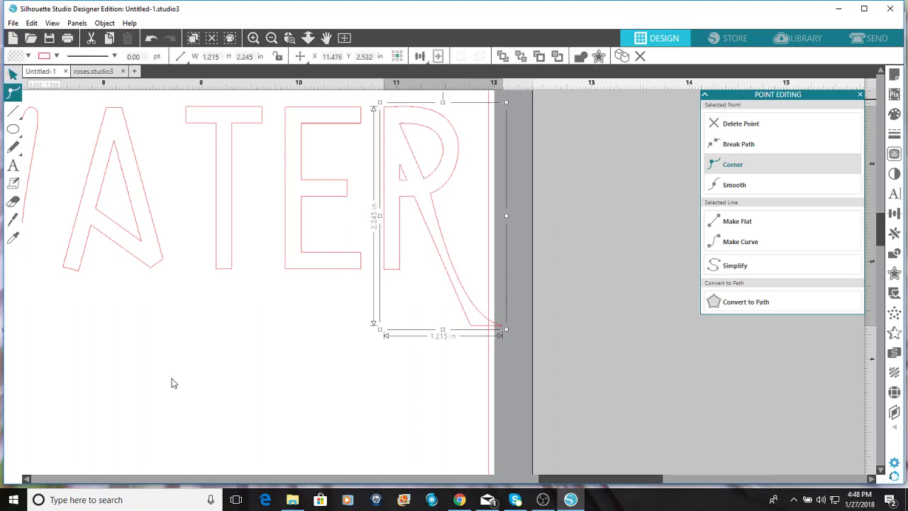
pyautogui.click(296, 413)
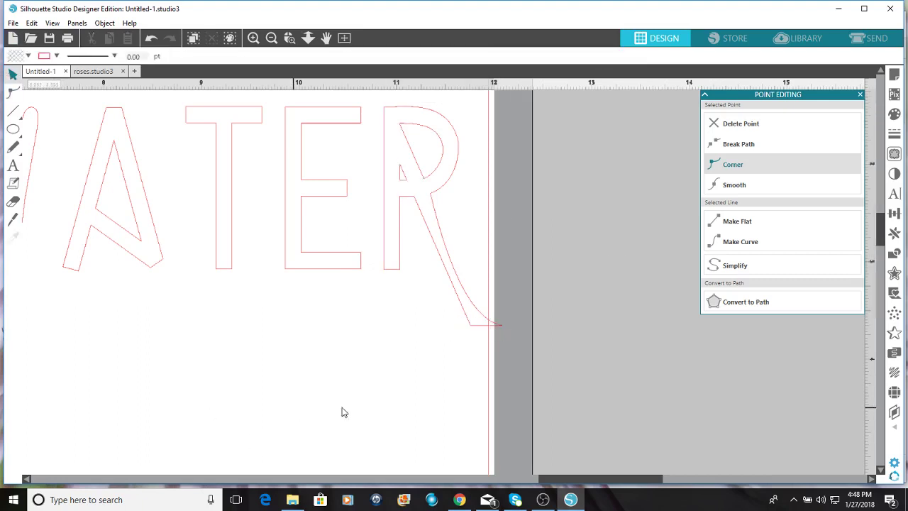
pyautogui.click(546, 303)
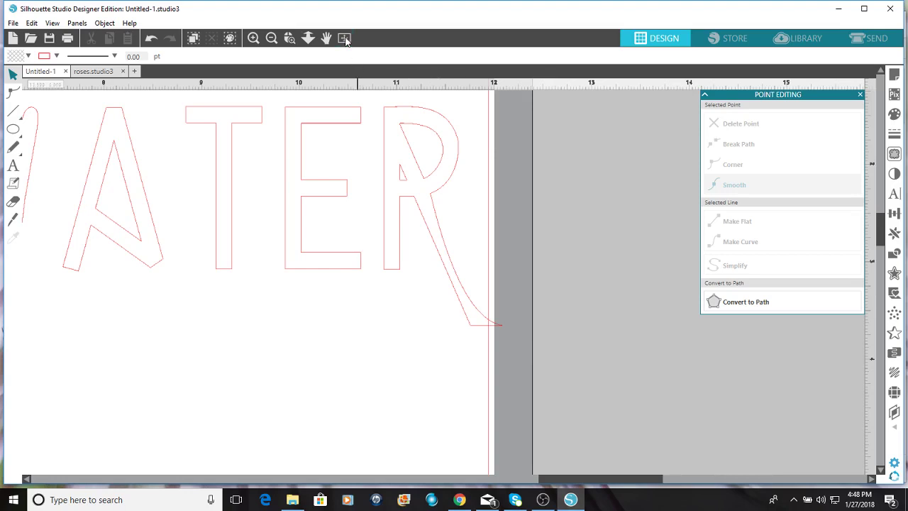
pyautogui.hotkey('ctrl', '1')
pyautogui.moveTo(629, 213); pyautogui.dragTo(282, 146)
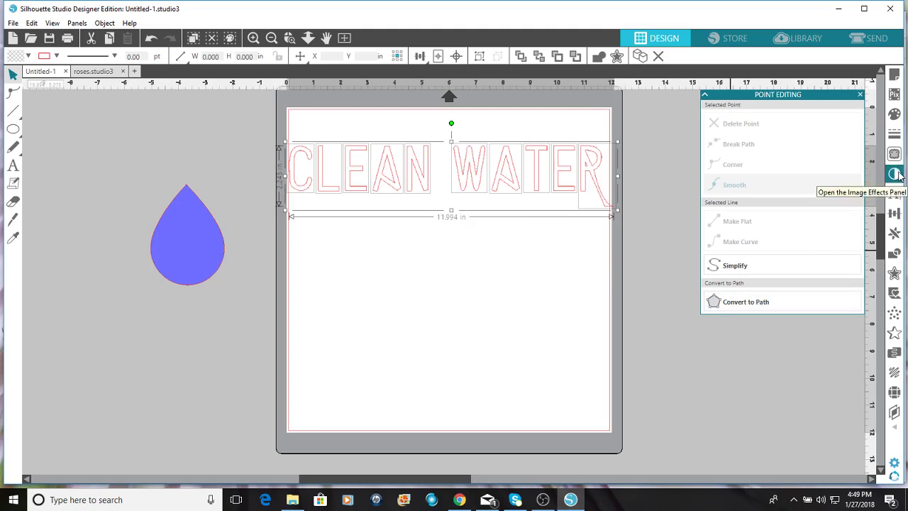
# Fill the CLEAN WATER text solid black and nudge it slightly higher
pyautogui.click(895, 114)
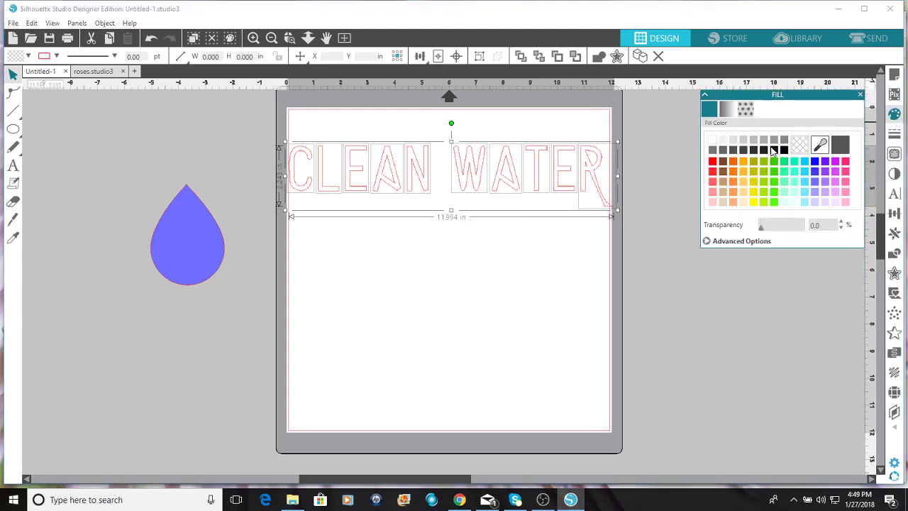
pyautogui.click(783, 150)
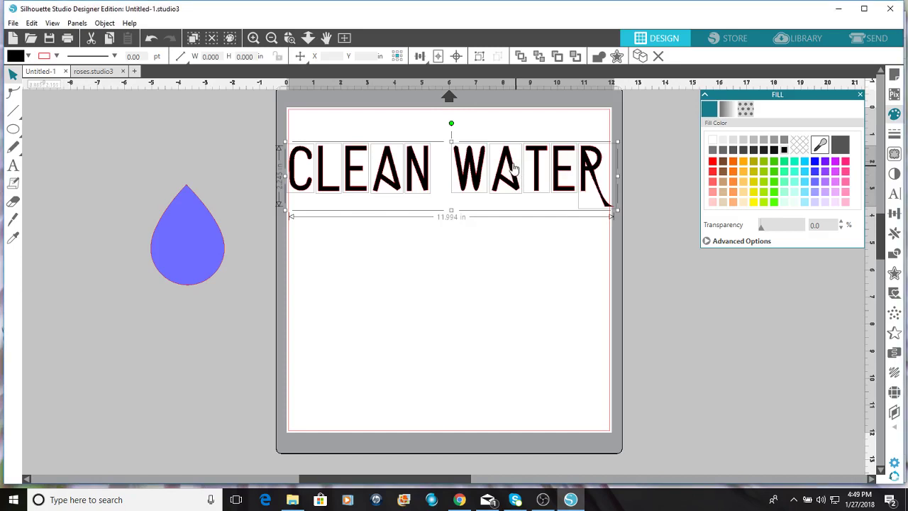
pyautogui.moveTo(516, 167); pyautogui.dragTo(516, 155)
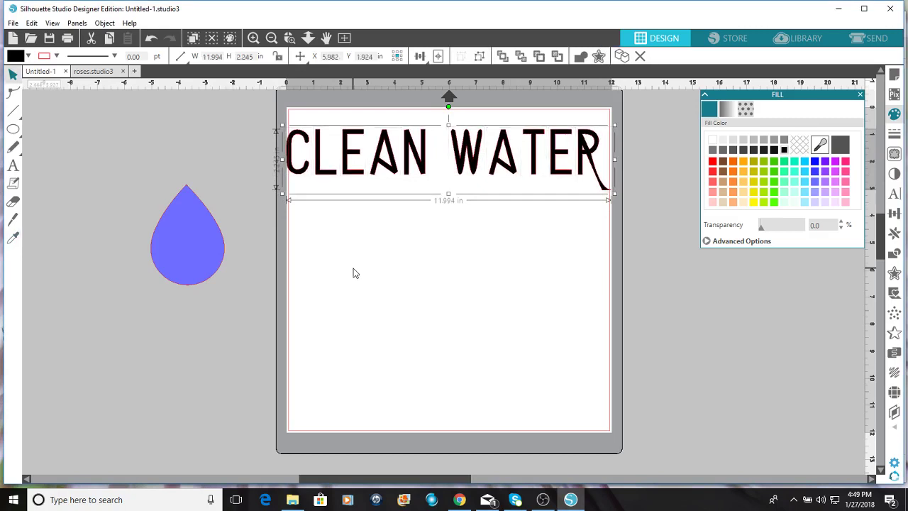
# Deselect the text and drag the blue drop onto the page beneath the R's tail
pyautogui.rightClick(395, 173)
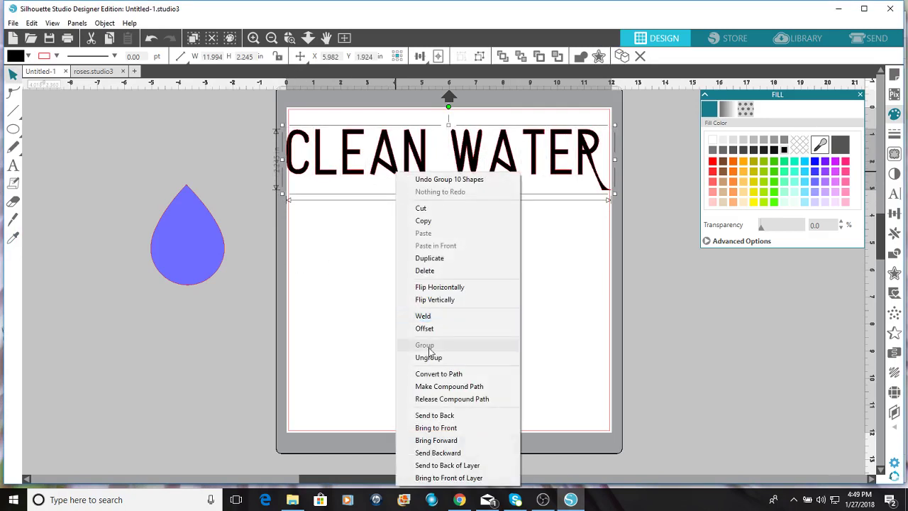
pyautogui.click(263, 245)
pyautogui.moveTo(217, 239); pyautogui.dragTo(476, 302)
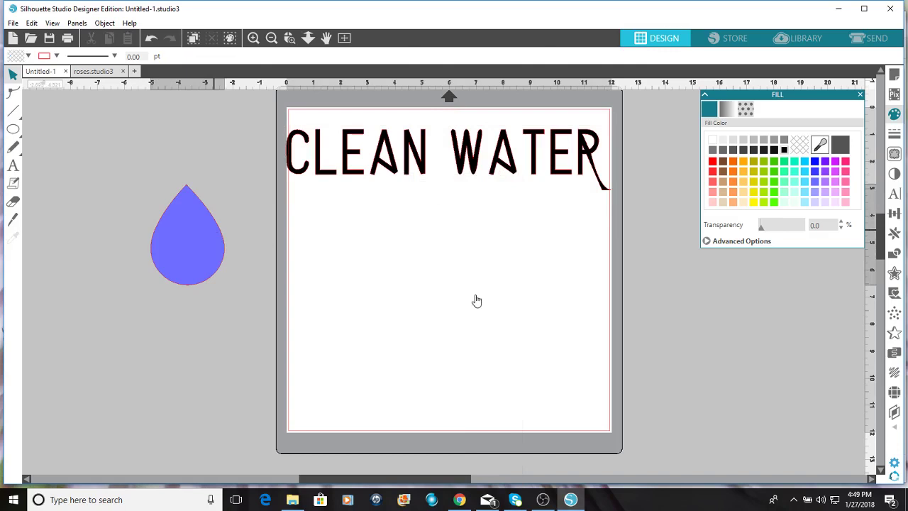
pyautogui.moveTo(614, 266); pyautogui.dragTo(632, 235)
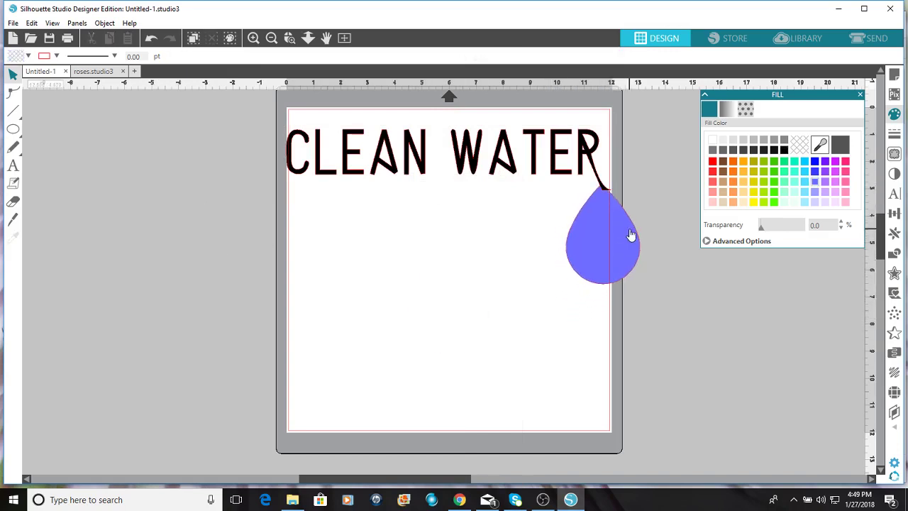
# Scale the blue drop to about 0.54 × 0.73 in and bring it to the front of the layer
pyautogui.click(631, 235)
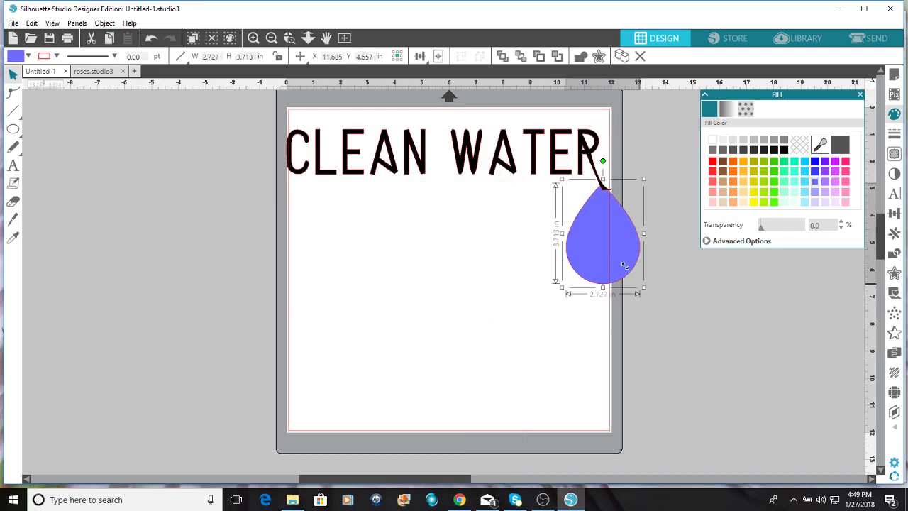
pyautogui.moveTo(624, 266); pyautogui.dragTo(604, 200)
pyautogui.rightClick(604, 199)
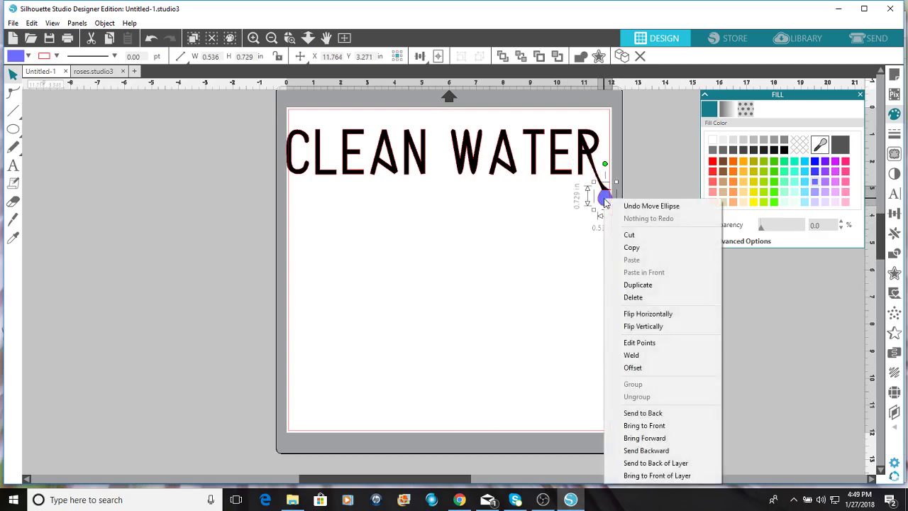
pyautogui.click(657, 476)
pyautogui.click(481, 329)
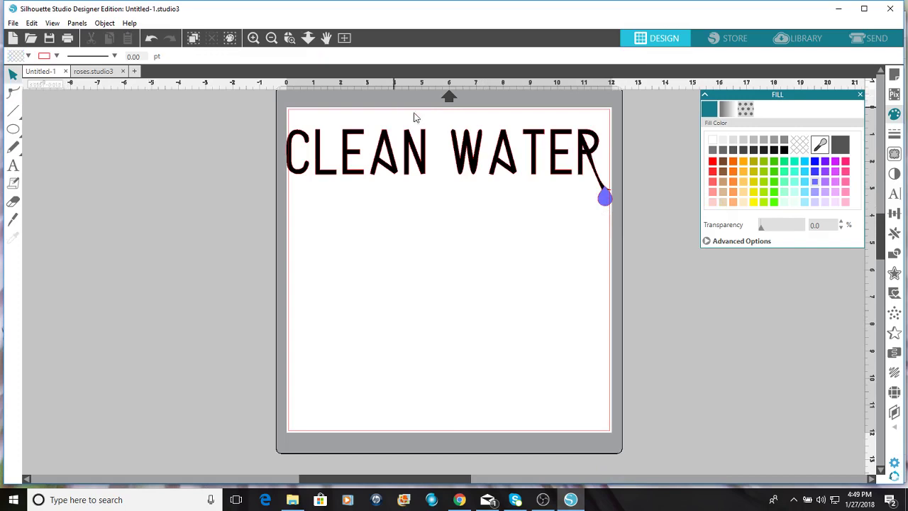
# Simplify the CLEAN WATER letters into smooth curves using Edit Points
pyautogui.click(581, 166)
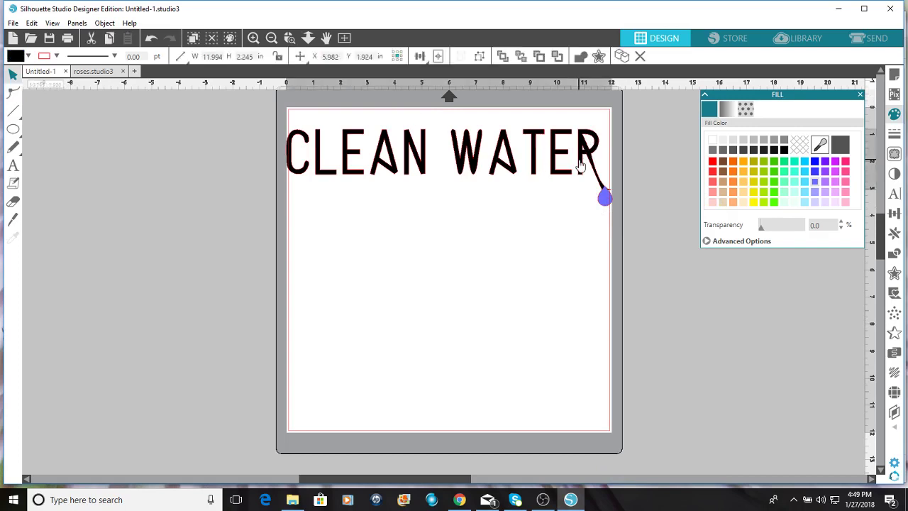
pyautogui.click(13, 92)
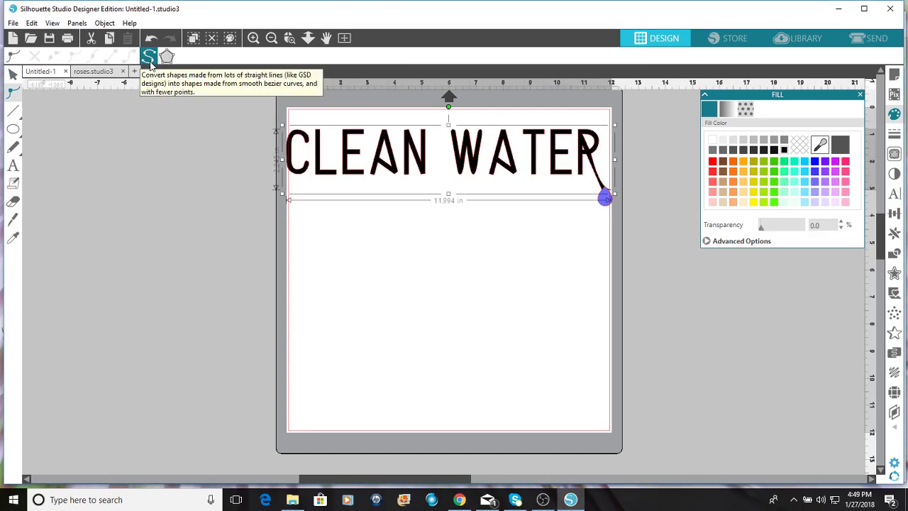
pyautogui.click(149, 57)
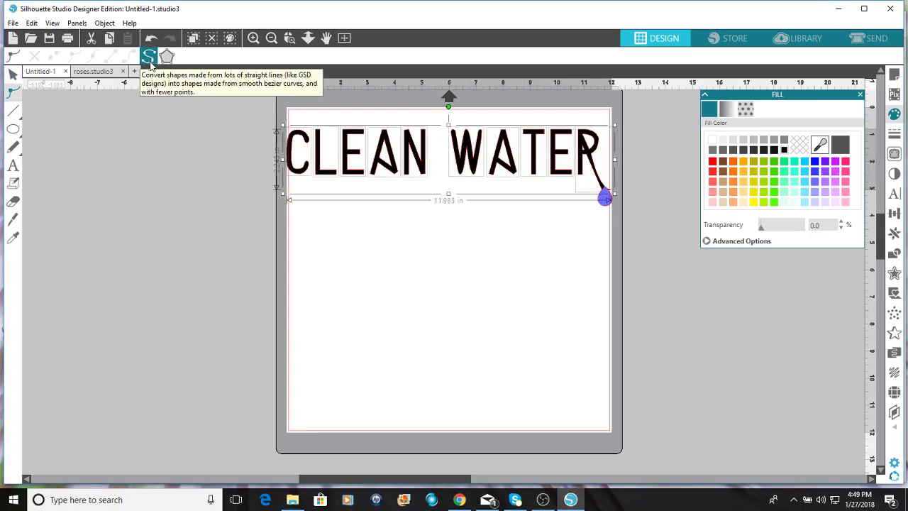
pyautogui.click(391, 313)
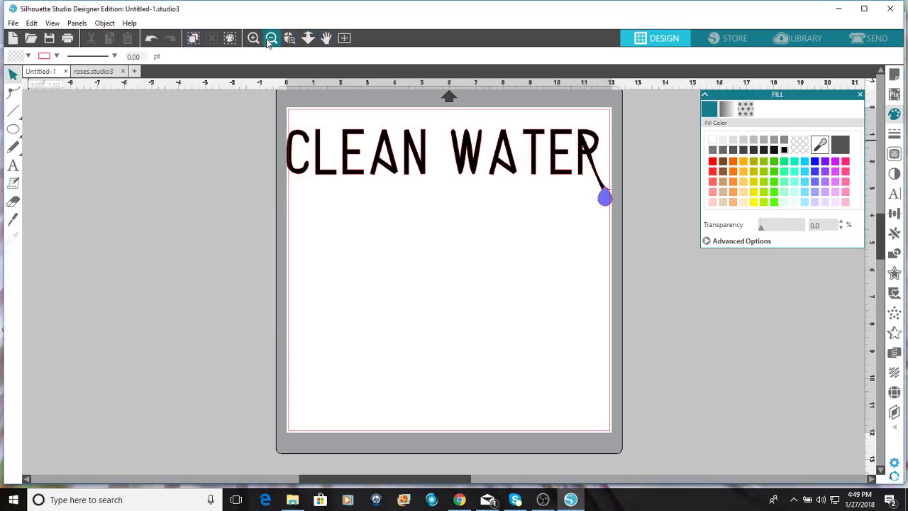
# Zoom in on the R's tail, move the drop aside, and drag the tail's bottom point up-left
pyautogui.click(290, 40)
pyautogui.moveTo(575, 137); pyautogui.dragTo(639, 246)
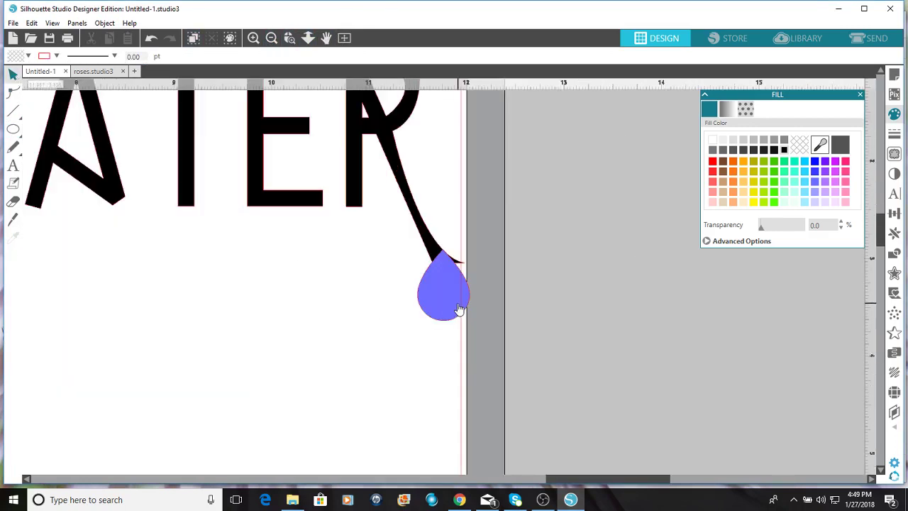
pyautogui.moveTo(457, 312); pyautogui.dragTo(377, 349)
pyautogui.click(423, 243)
pyautogui.click(422, 243)
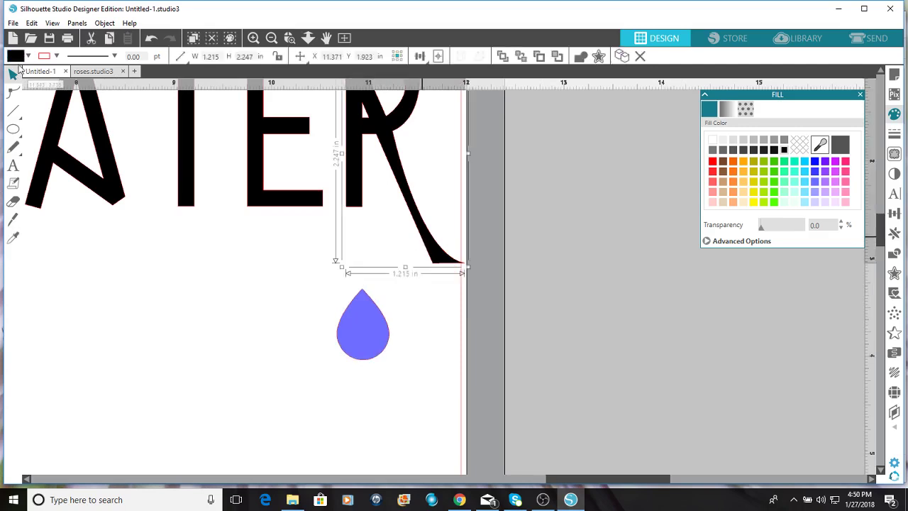
pyautogui.click(11, 91)
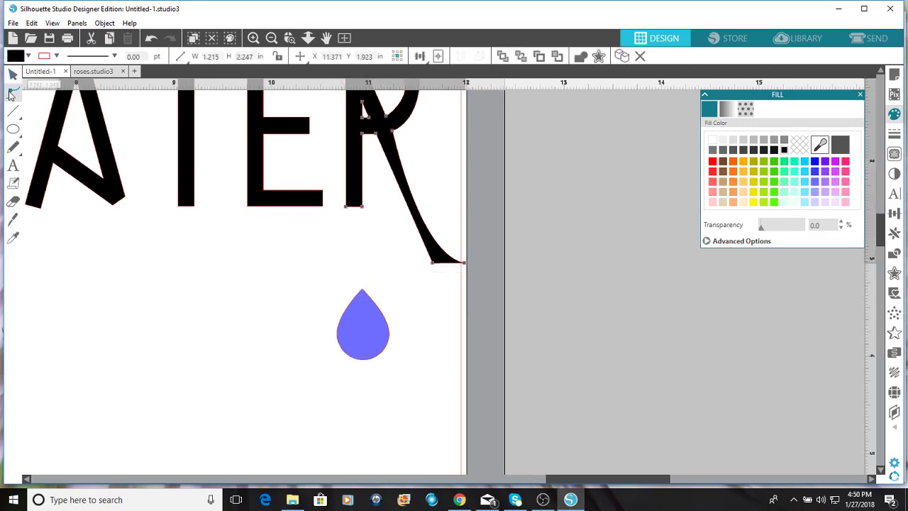
pyautogui.click(433, 264)
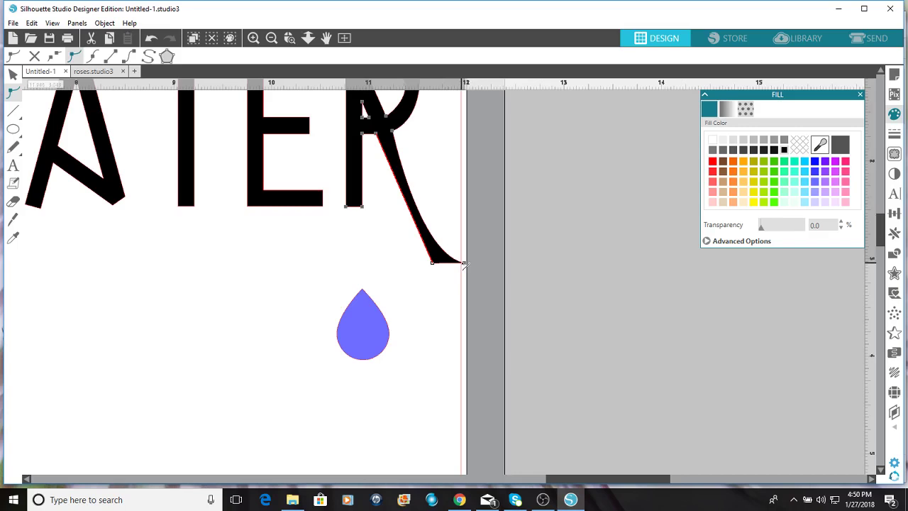
pyautogui.moveTo(466, 264); pyautogui.dragTo(456, 246)
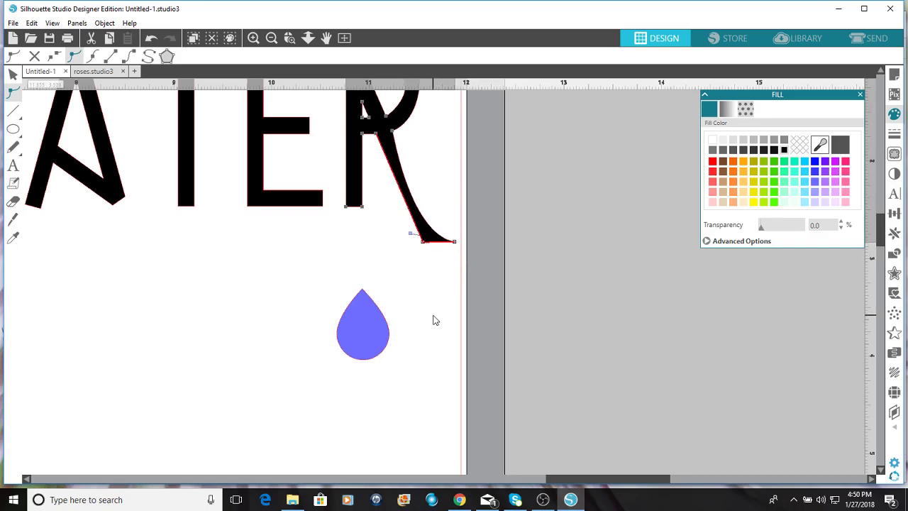
# Move the blue drop onto the R's tail tip and fit the whole page in view
pyautogui.click(367, 338)
pyautogui.moveTo(367, 339); pyautogui.dragTo(438, 269)
pyautogui.press('Escape')
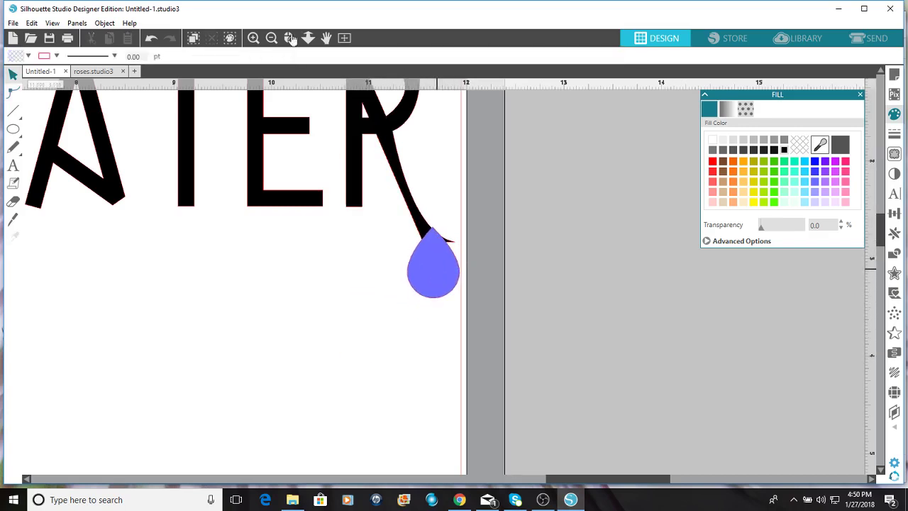
pyautogui.click(344, 37)
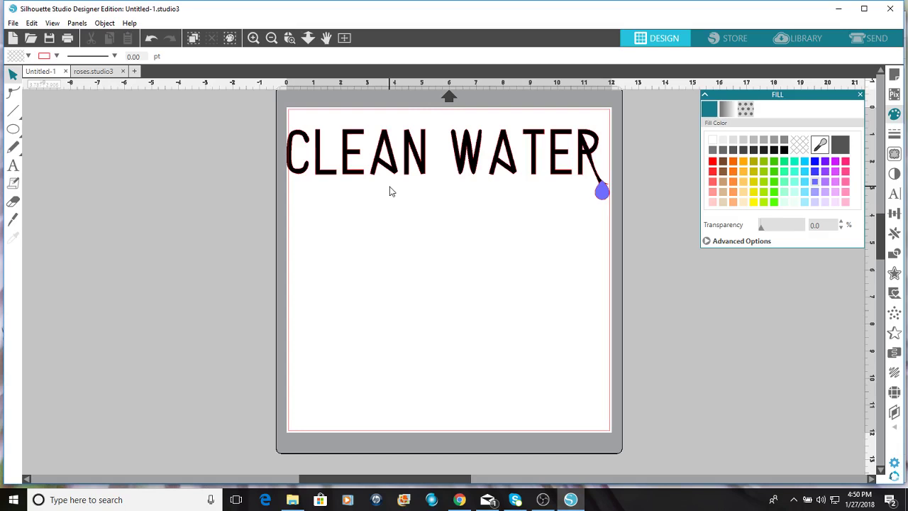
# Draw an ellipse below the title and begin editing its right point
pyautogui.click(12, 128)
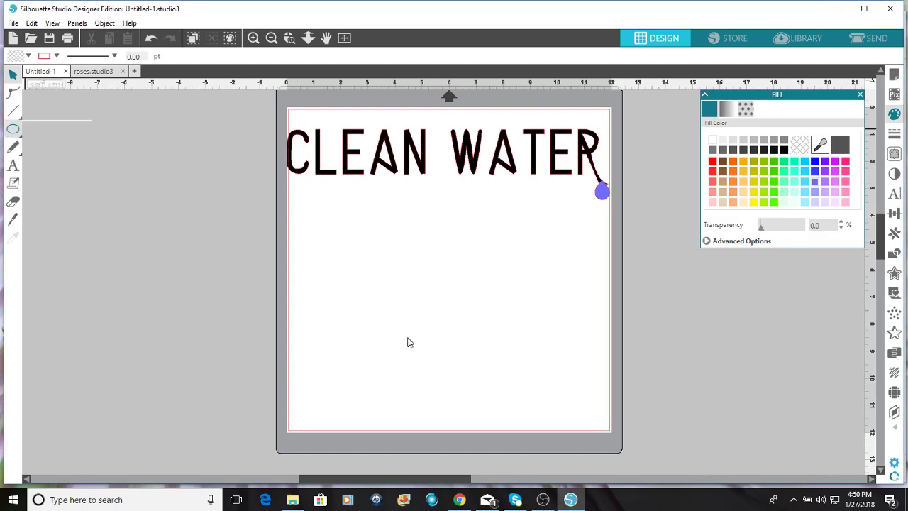
pyautogui.moveTo(326, 236)
pyautogui.mouseDown()
pyautogui.moveTo(436, 346)
pyautogui.moveTo(442, 322)
pyautogui.mouseUp()
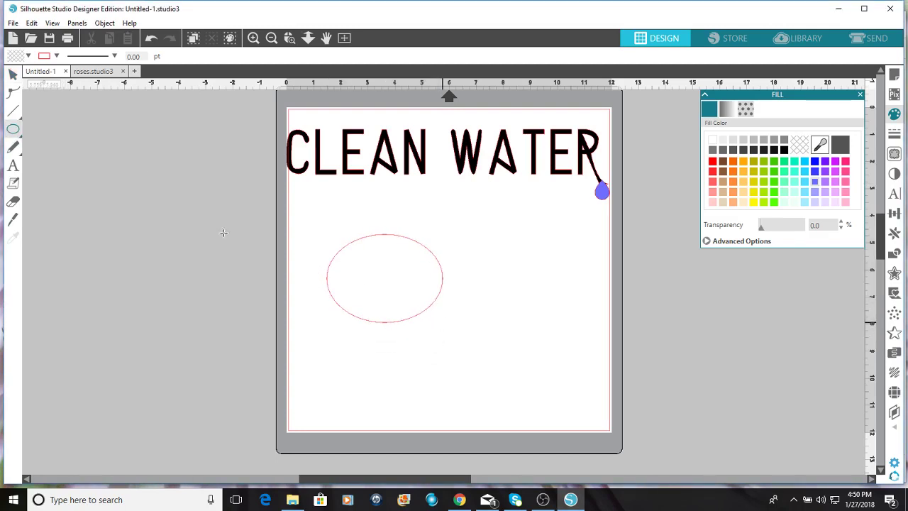
pyautogui.click(13, 92)
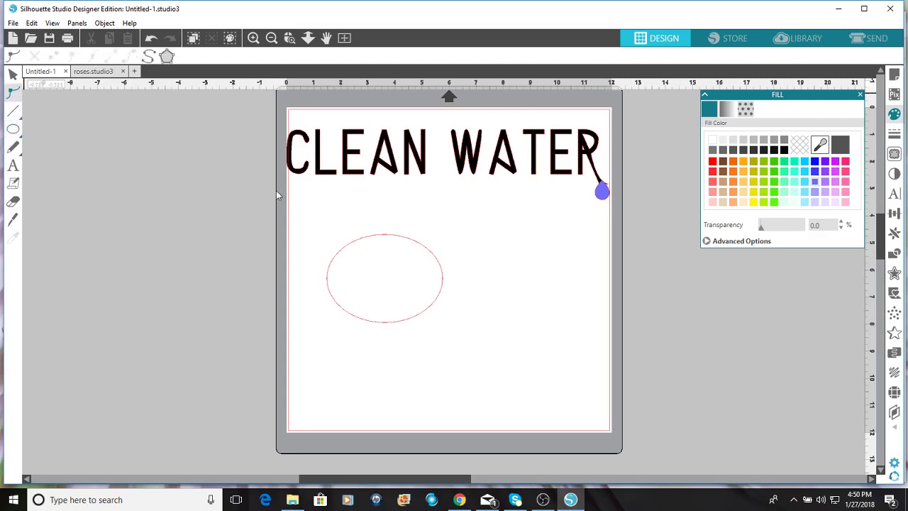
pyautogui.click(438, 264)
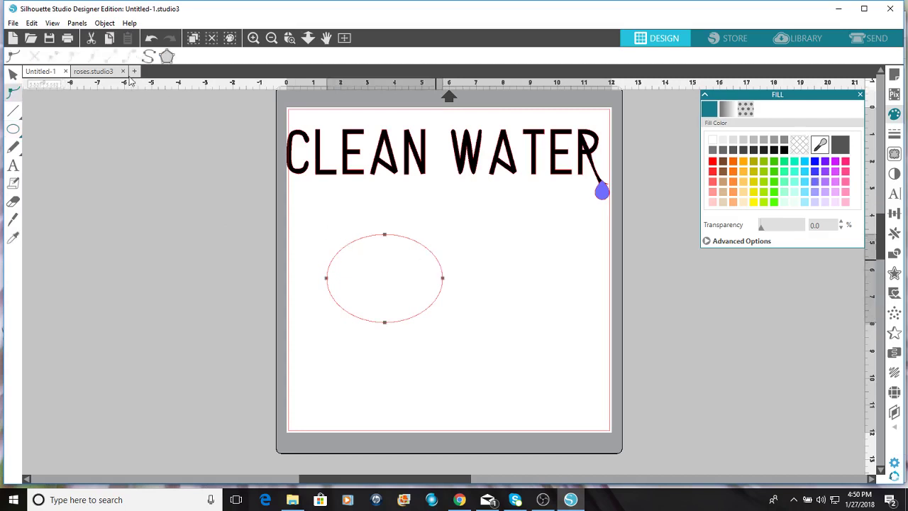
pyautogui.click(444, 280)
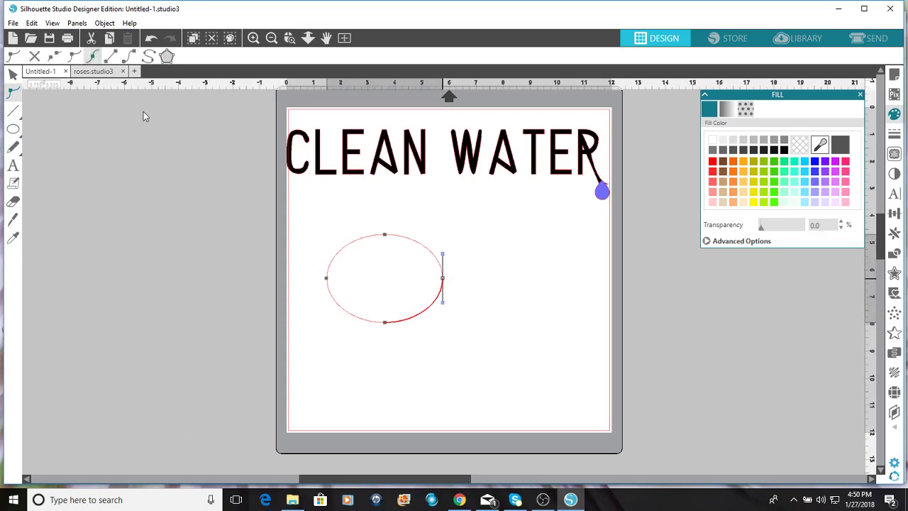
pyautogui.click(57, 56)
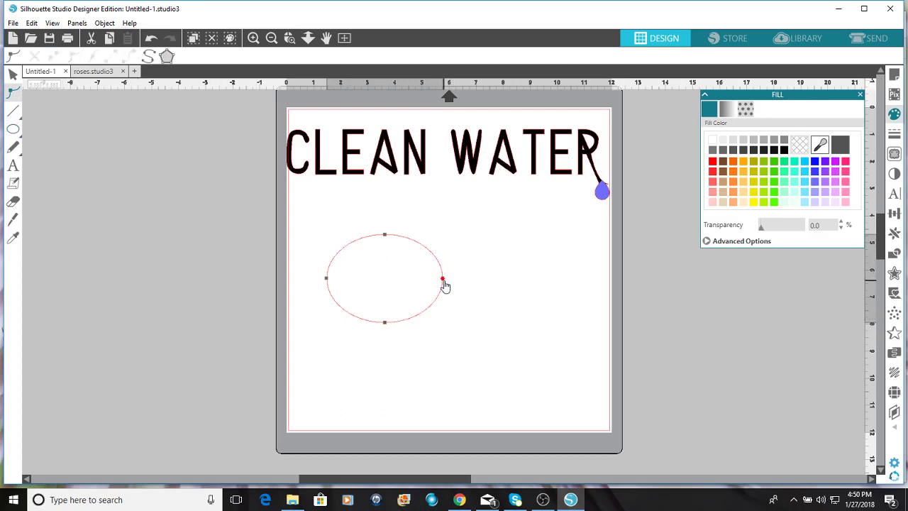
pyautogui.moveTo(443, 276); pyautogui.dragTo(459, 196)
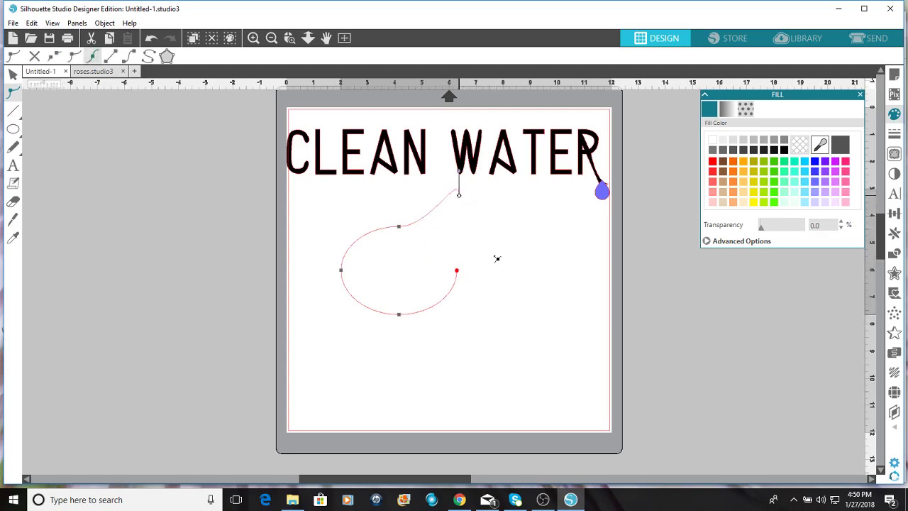
pyautogui.hotkey('ctrl', 'z')
# Stretch the ellipse's right point into a sharp corner and bend it into a sideways teardrop, then select it
pyautogui.click(428, 301)
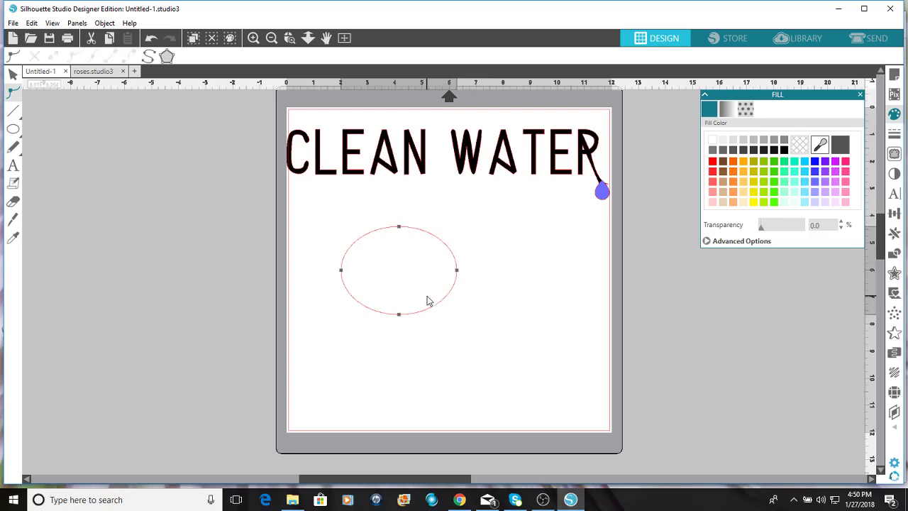
pyautogui.click(458, 271)
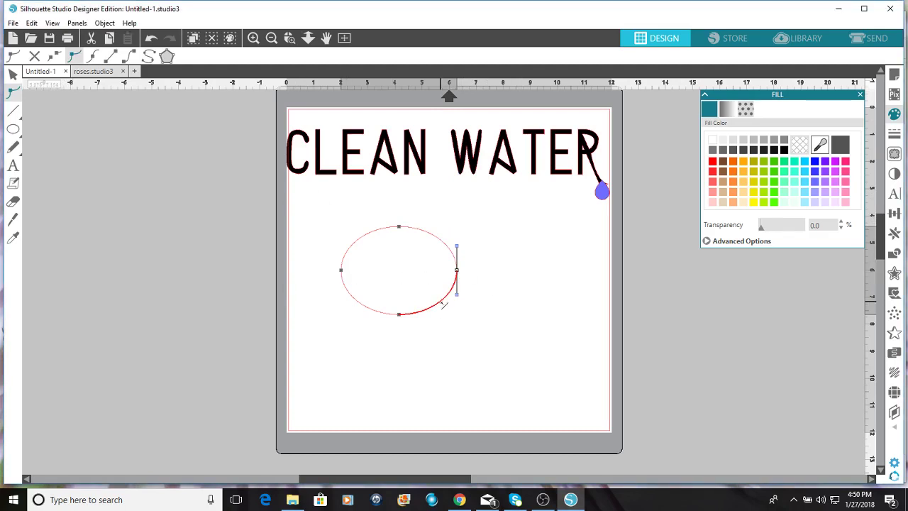
pyautogui.moveTo(458, 272)
pyautogui.mouseDown()
pyautogui.moveTo(477, 240)
pyautogui.moveTo(471, 270)
pyautogui.mouseUp()
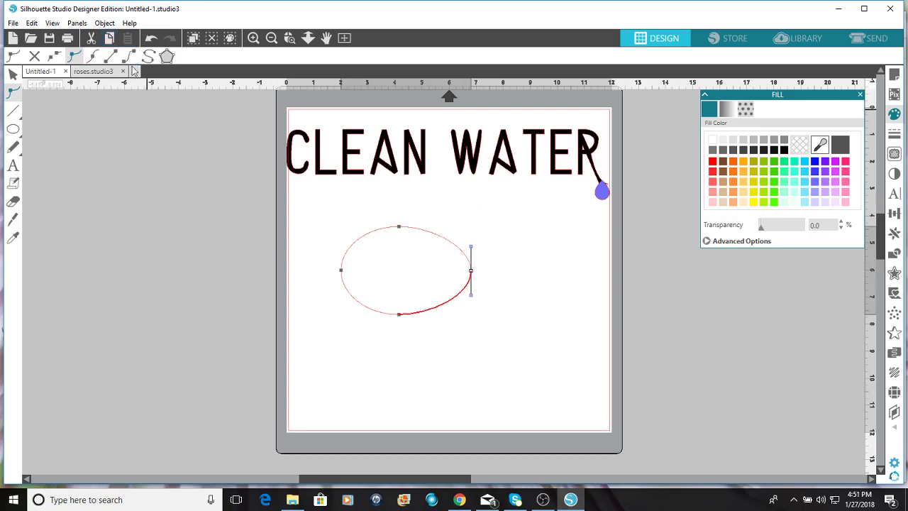
pyautogui.click(114, 59)
pyautogui.click(113, 59)
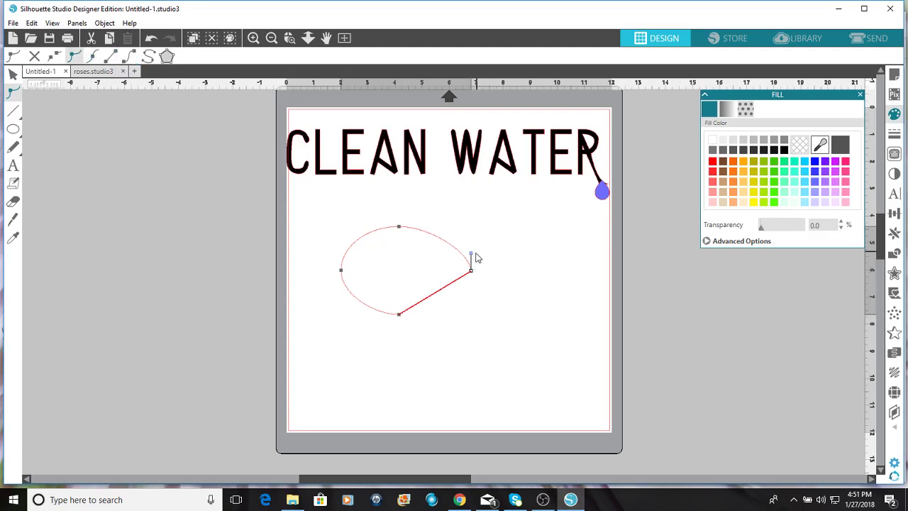
pyautogui.moveTo(472, 254); pyautogui.dragTo(414, 252)
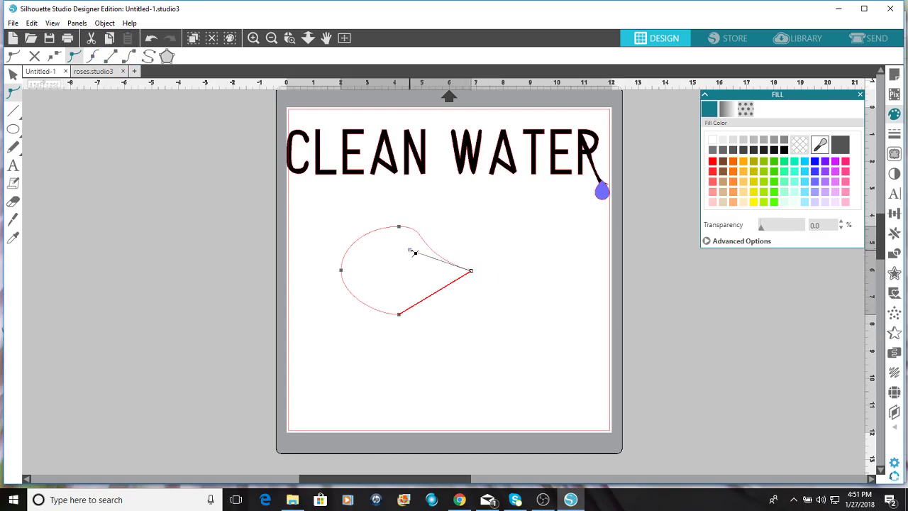
pyautogui.moveTo(291, 323); pyautogui.dragTo(458, 237)
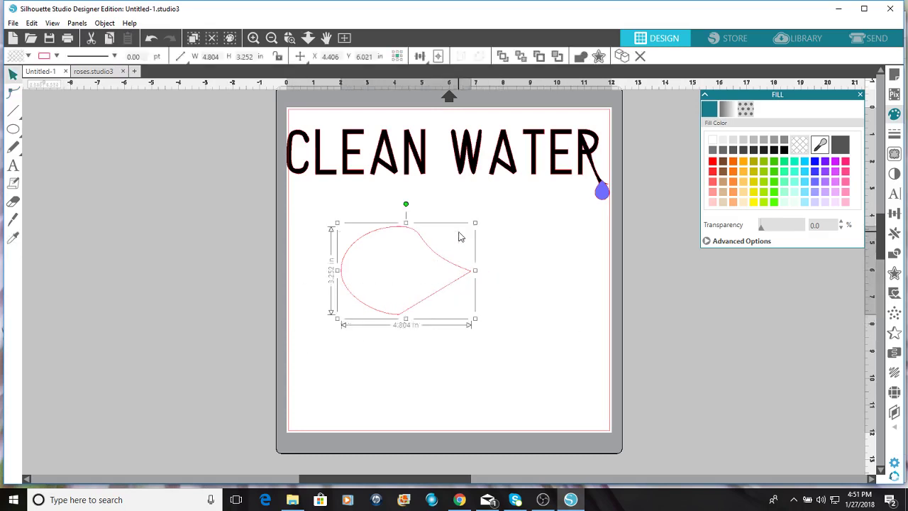
# Delete the teardrop outline and show the Text Style settings (Beachwood, 72 pt) with the Text tool
pyautogui.press('Delete')
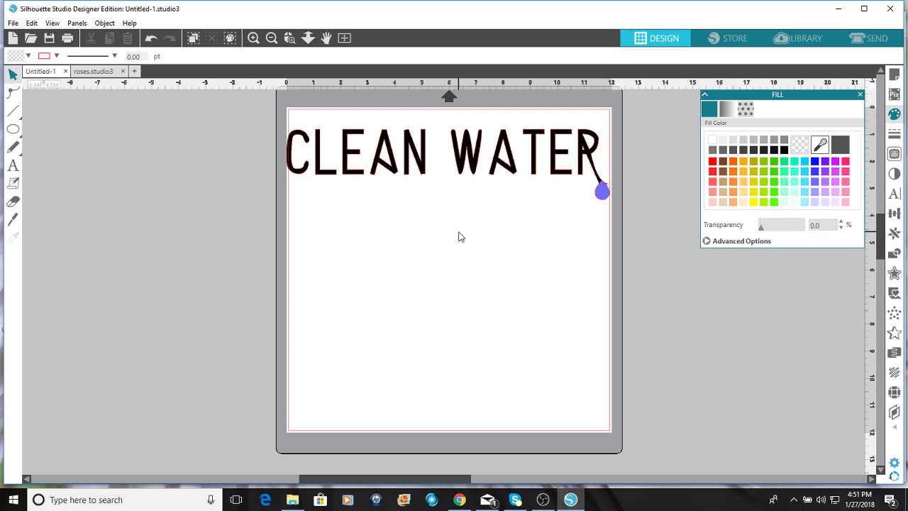
pyautogui.click(894, 194)
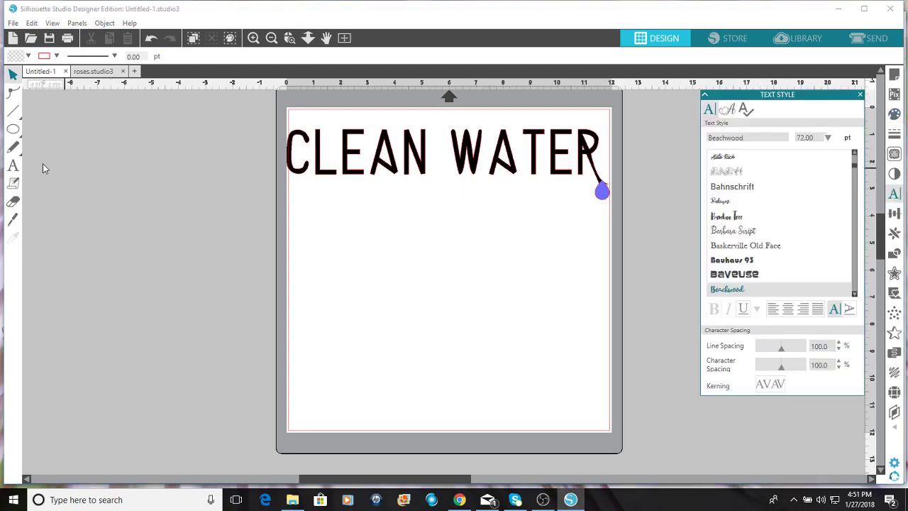
pyautogui.click(13, 165)
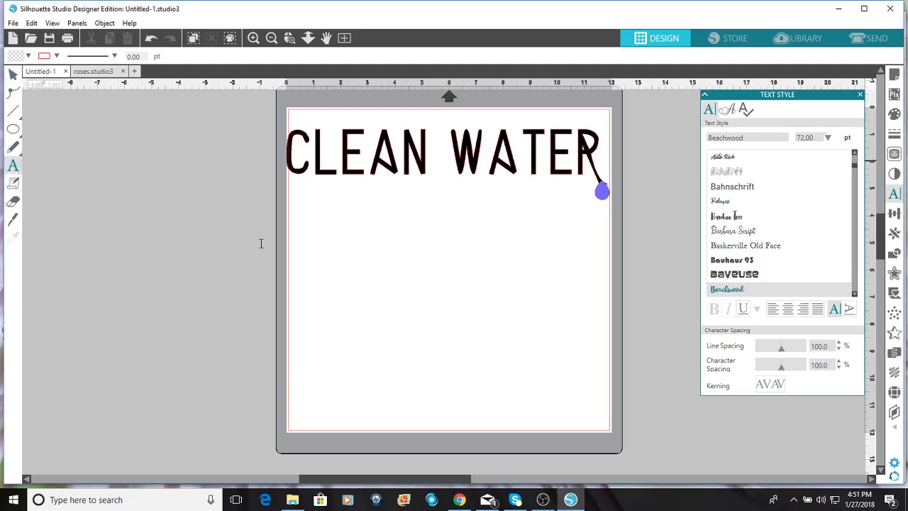
# Add a 'Clean Water' text below the title and set its font to Hillgates
pyautogui.click(360, 291)
pyautogui.write('Cle')
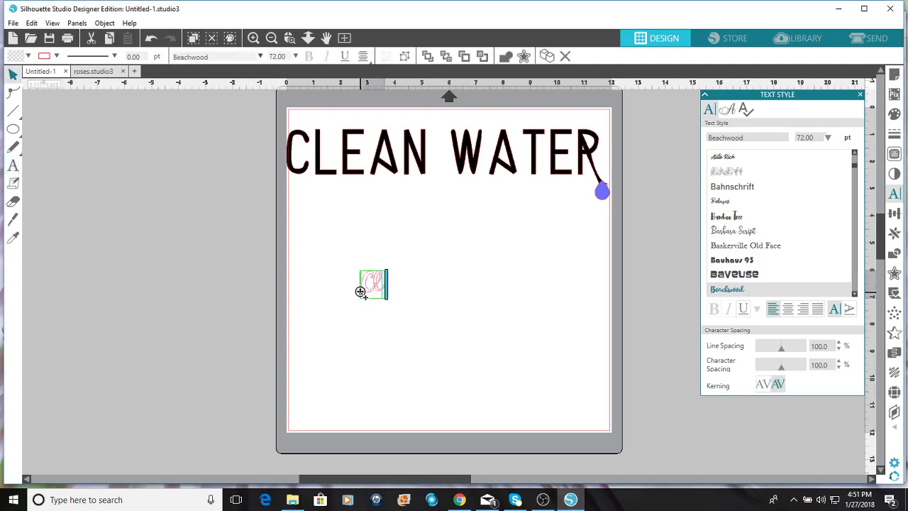
pyautogui.write('an Water')
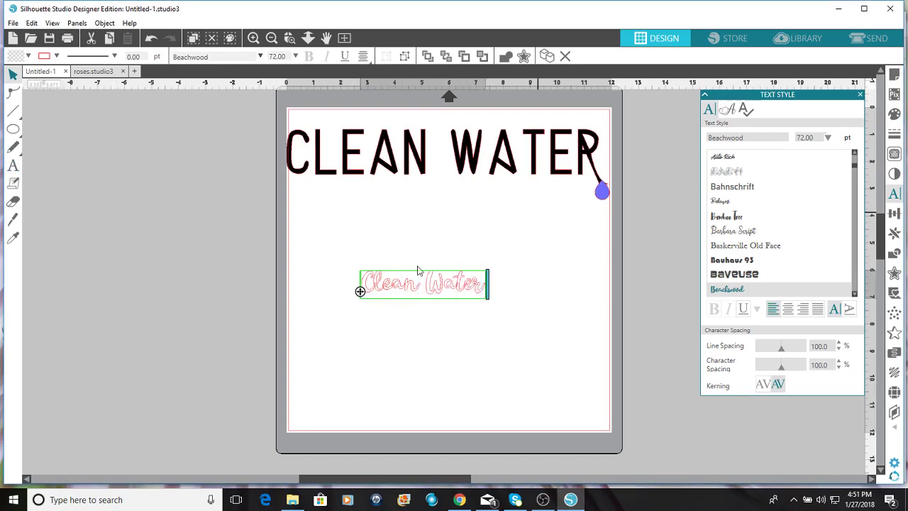
pyautogui.click(326, 269)
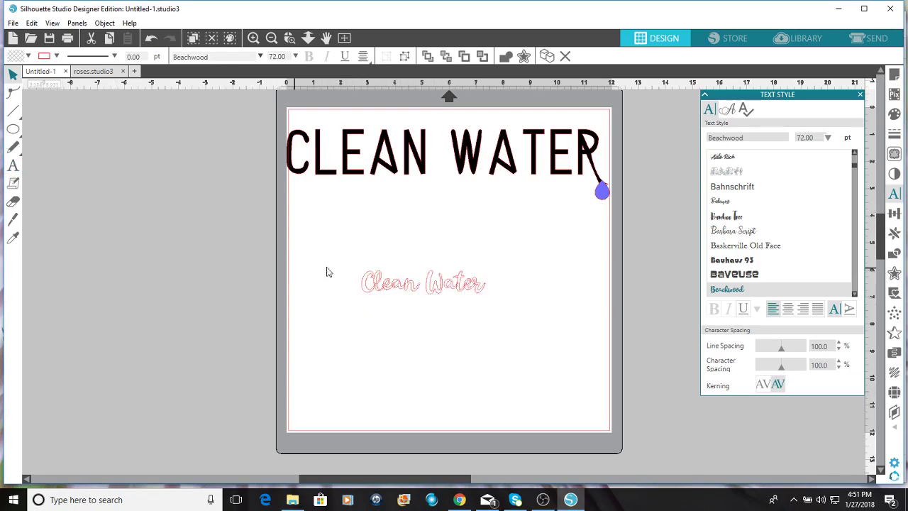
pyautogui.moveTo(355, 272); pyautogui.dragTo(481, 298)
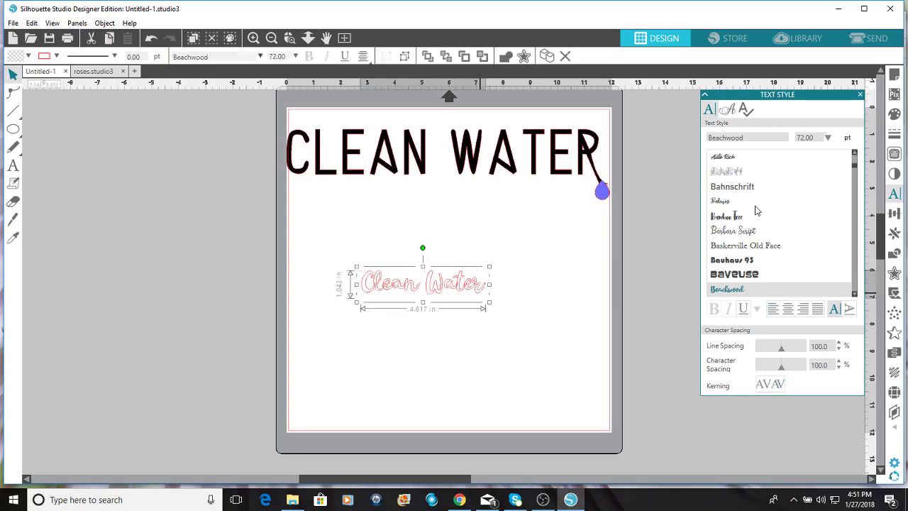
pyautogui.moveTo(857, 169); pyautogui.dragTo(856, 159)
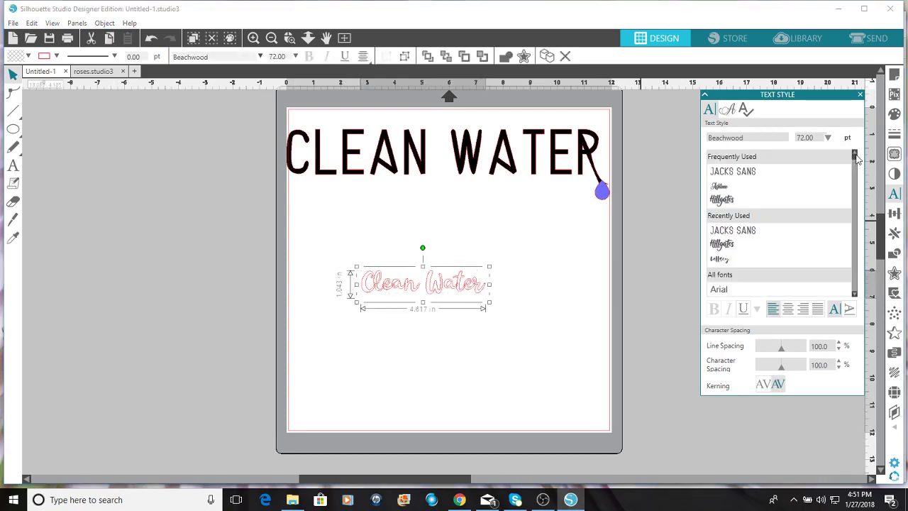
pyautogui.click(721, 200)
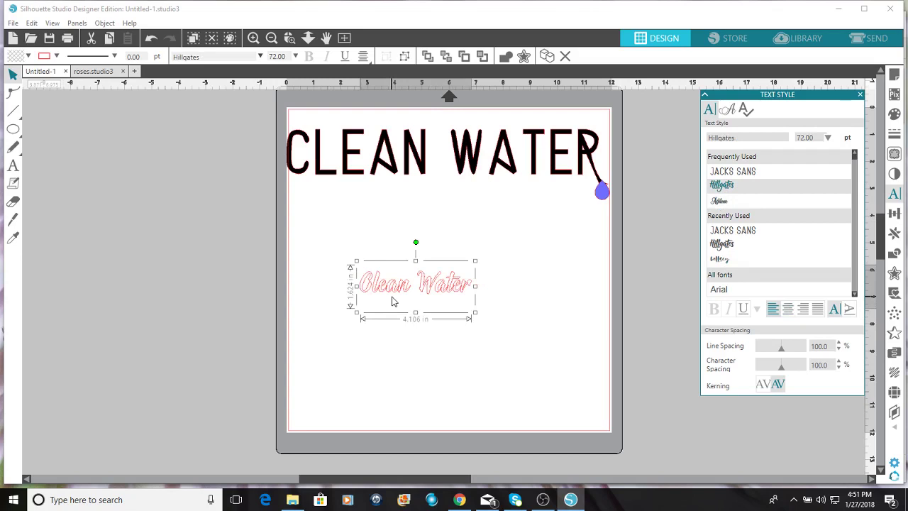
# Copy and paste the Clean Water text, then reselect the upper copy
pyautogui.moveTo(391, 298); pyautogui.dragTo(191, 365)
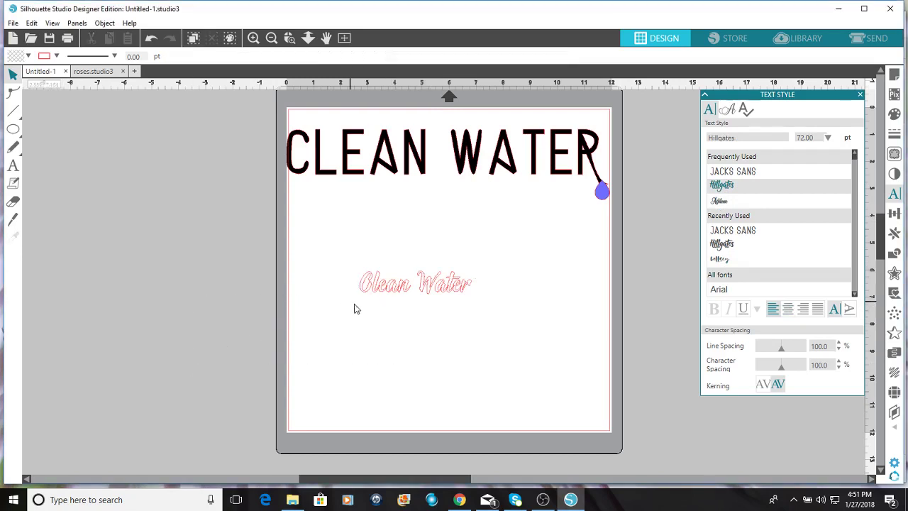
pyautogui.click(375, 296)
pyautogui.hotkey('ctrl', 'c')
pyautogui.hotkey('ctrl', 'v')
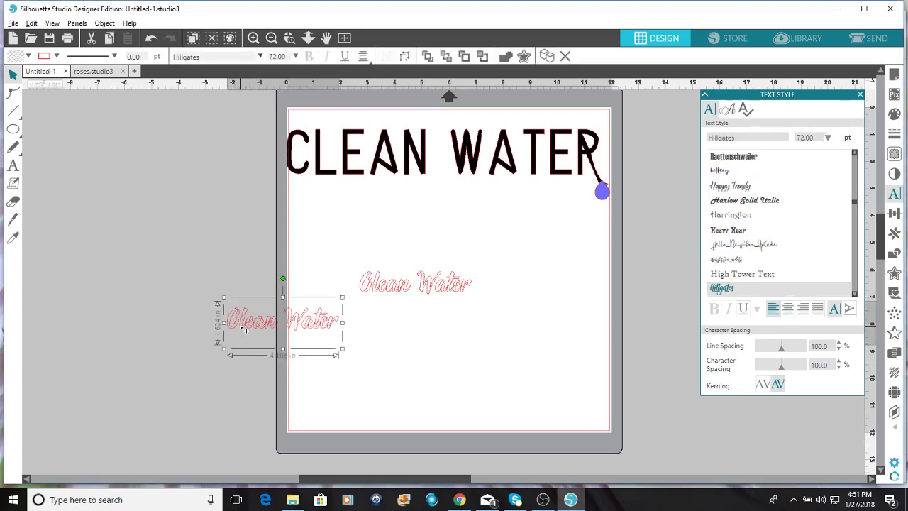
pyautogui.click(391, 291)
pyautogui.click(391, 287)
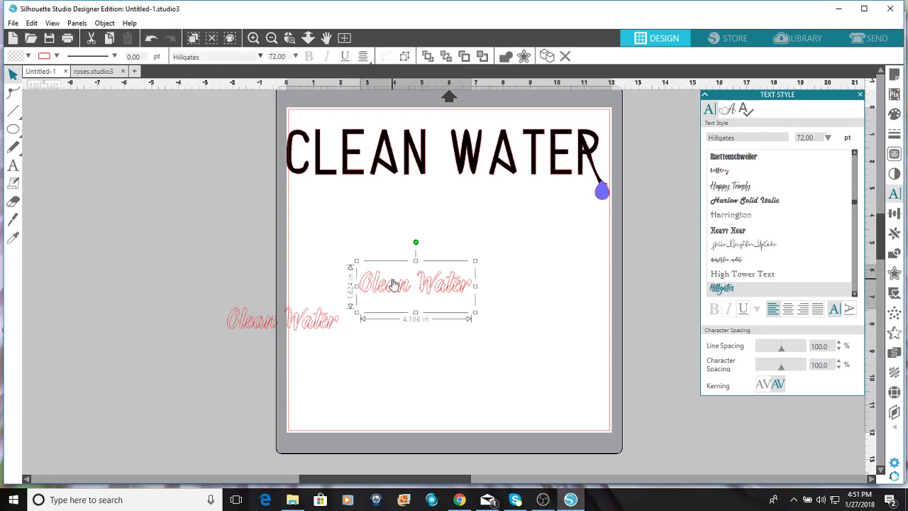
pyautogui.rightClick(392, 288)
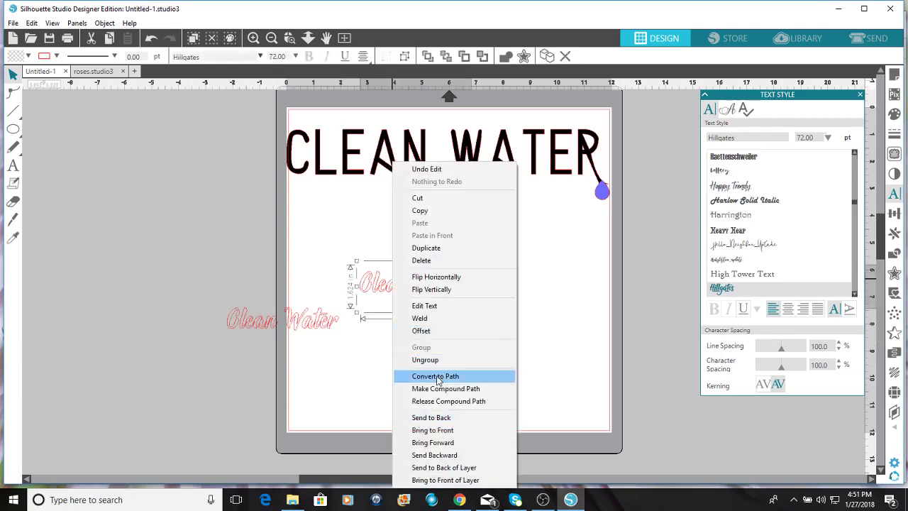
pyautogui.click(132, 152)
pyautogui.click(10, 93)
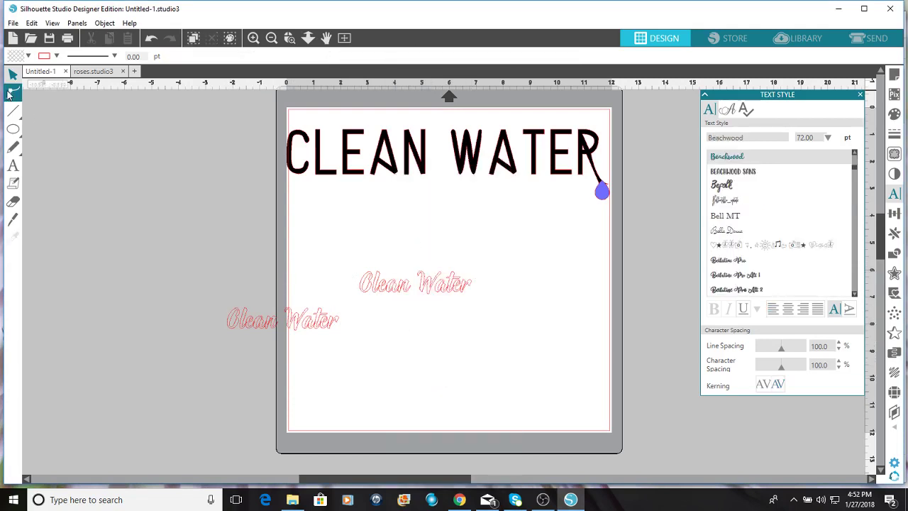
pyautogui.click(397, 294)
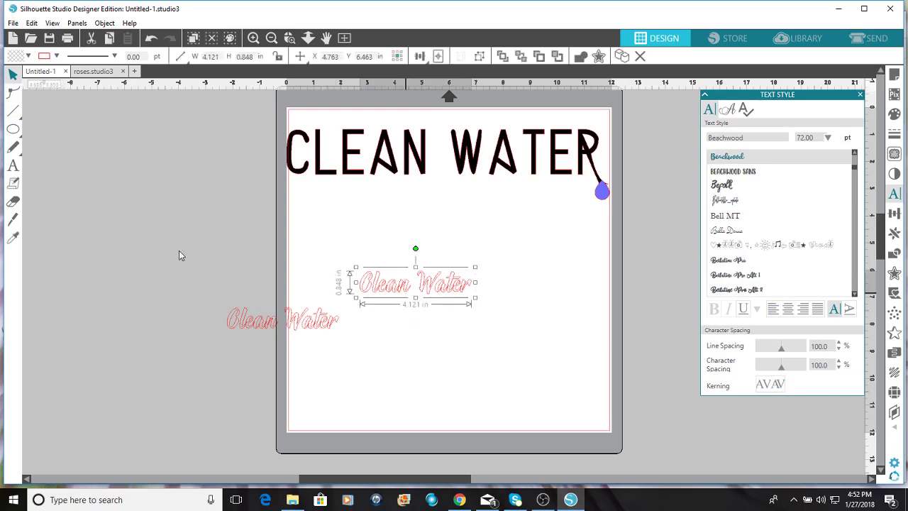
pyautogui.click(13, 92)
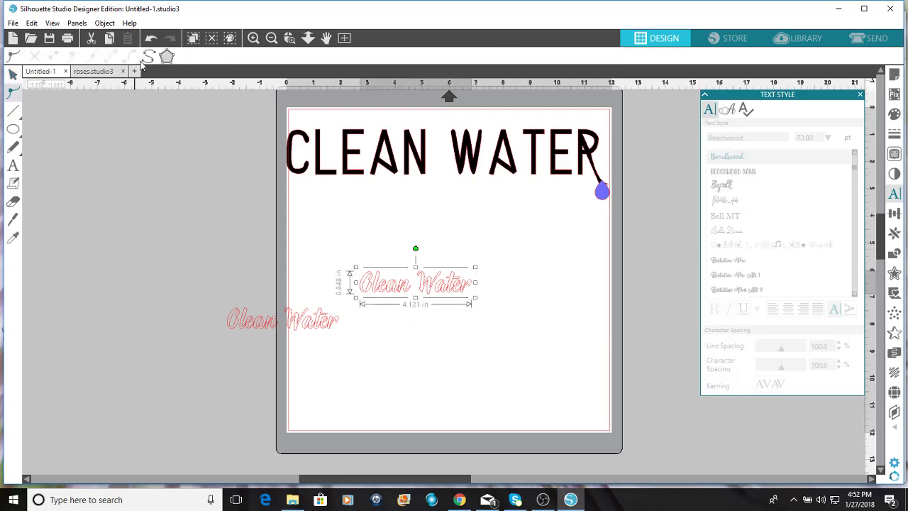
pyautogui.click(379, 316)
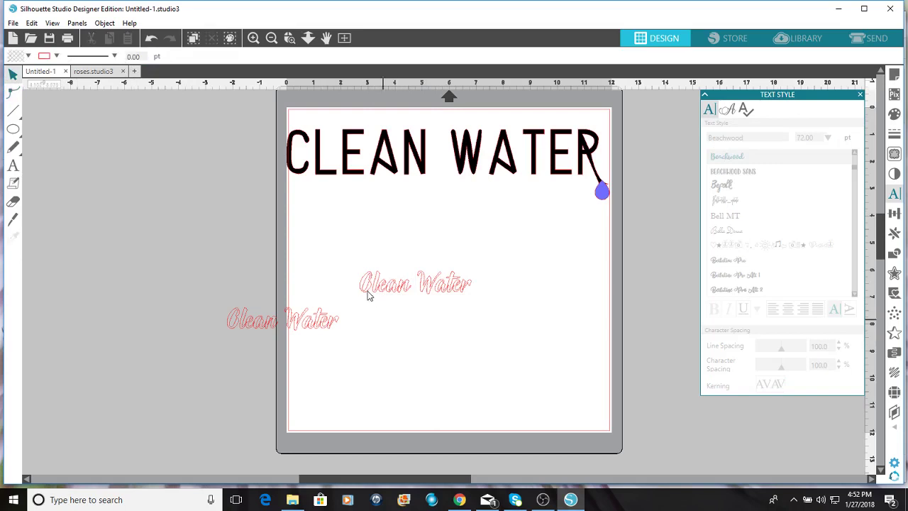
pyautogui.click(367, 295)
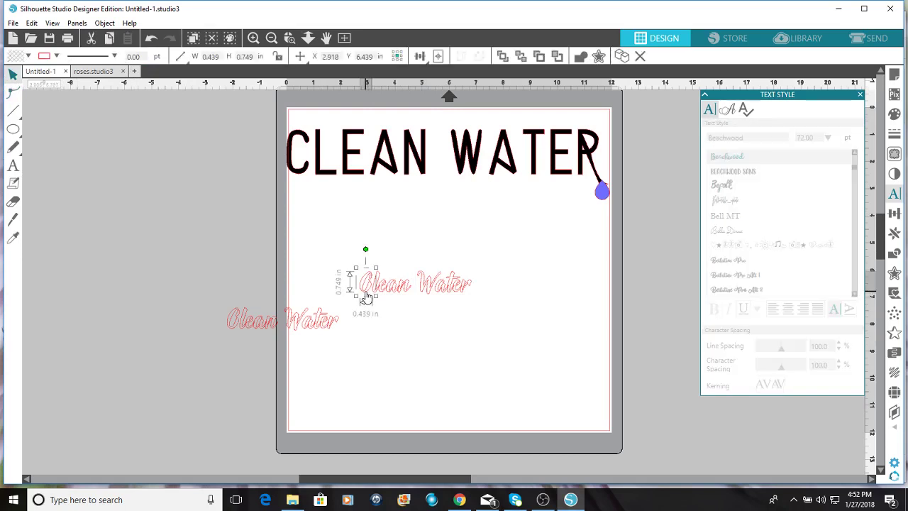
pyautogui.doubleClick(365, 289)
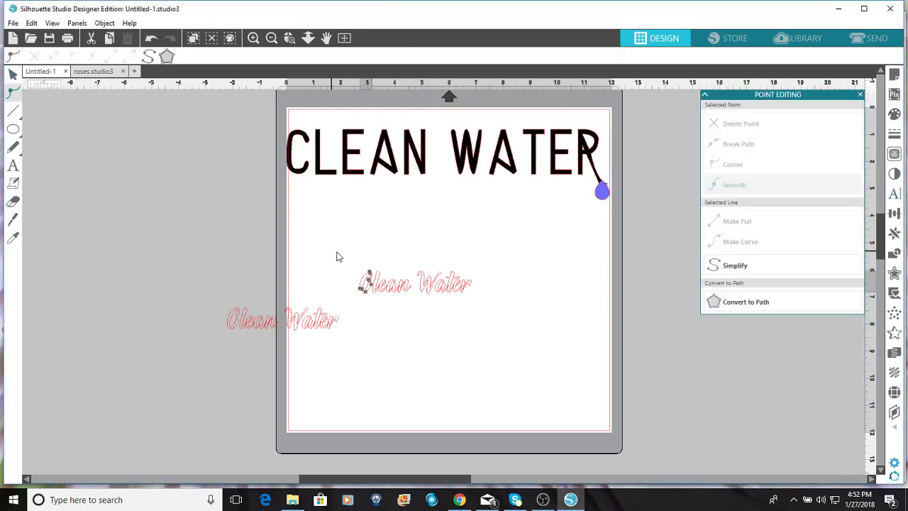
pyautogui.moveTo(331, 251); pyautogui.dragTo(493, 383)
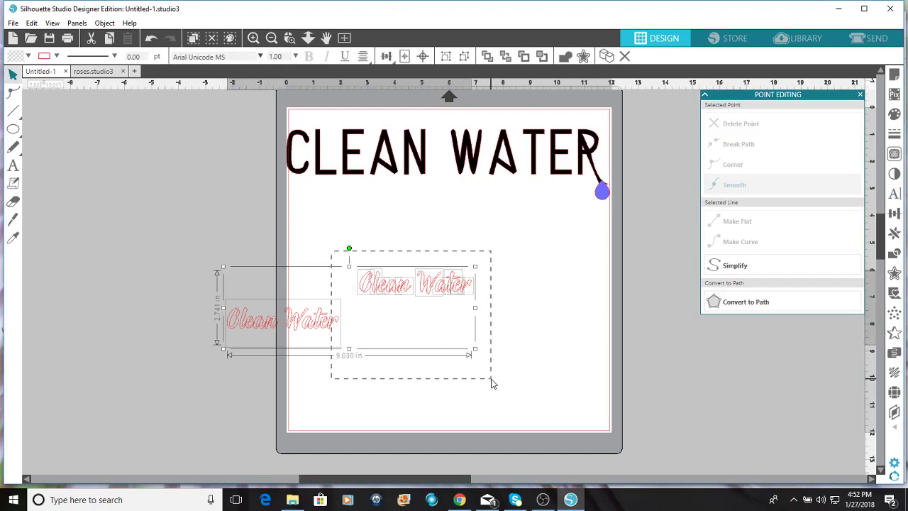
pyautogui.click(339, 330)
pyautogui.click(324, 328)
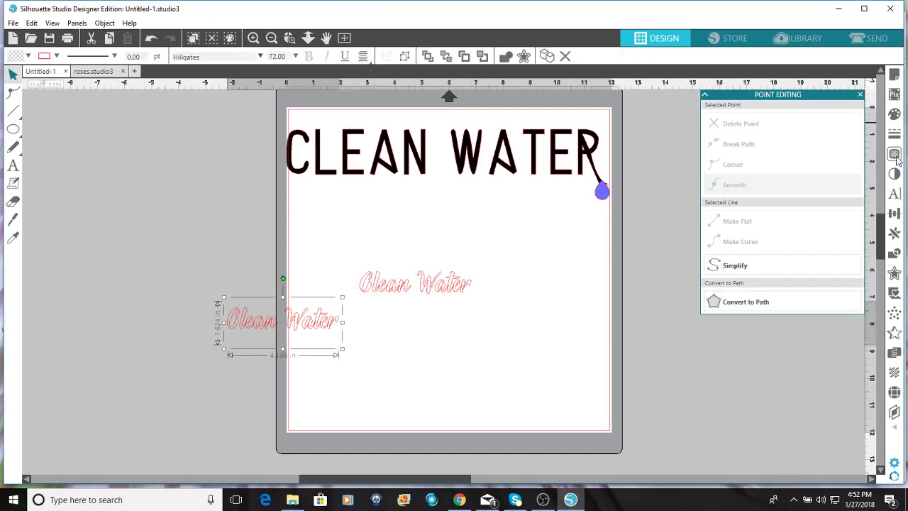
pyautogui.click(893, 194)
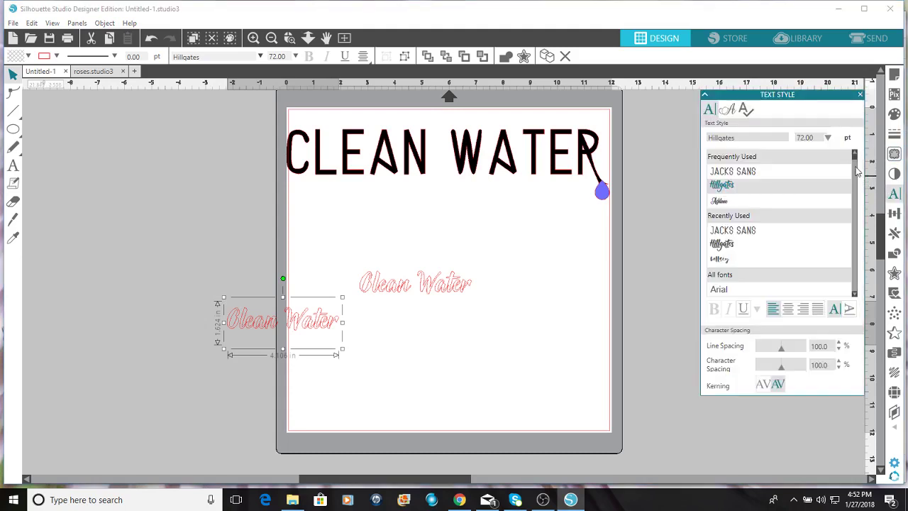
# Set the lower Clean Water text's font to Black Pearl Script
pyautogui.moveTo(855, 163); pyautogui.dragTo(855, 170)
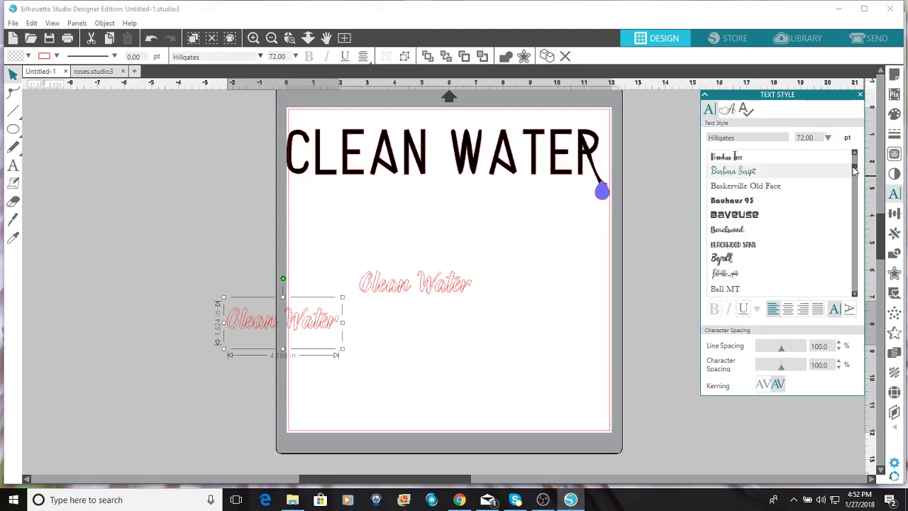
pyautogui.click(856, 295)
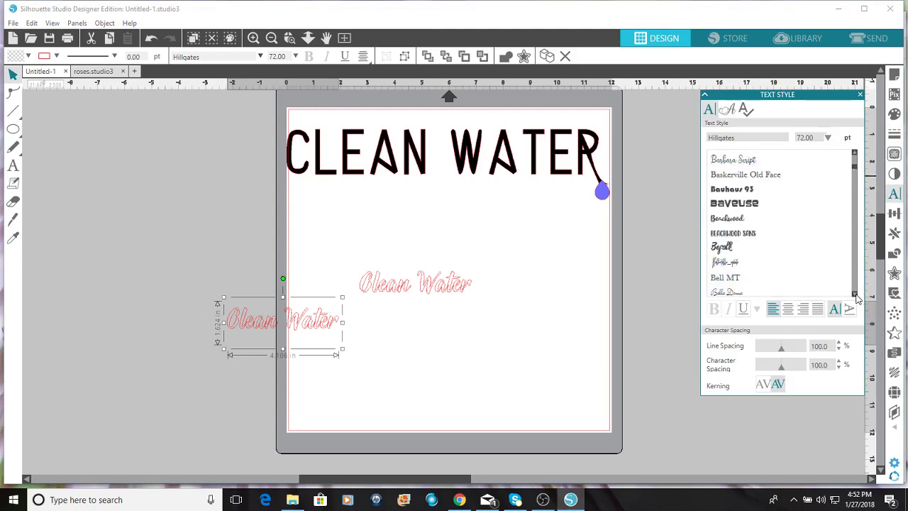
pyautogui.moveTo(856, 297); pyautogui.dragTo(856, 296)
pyautogui.click(738, 271)
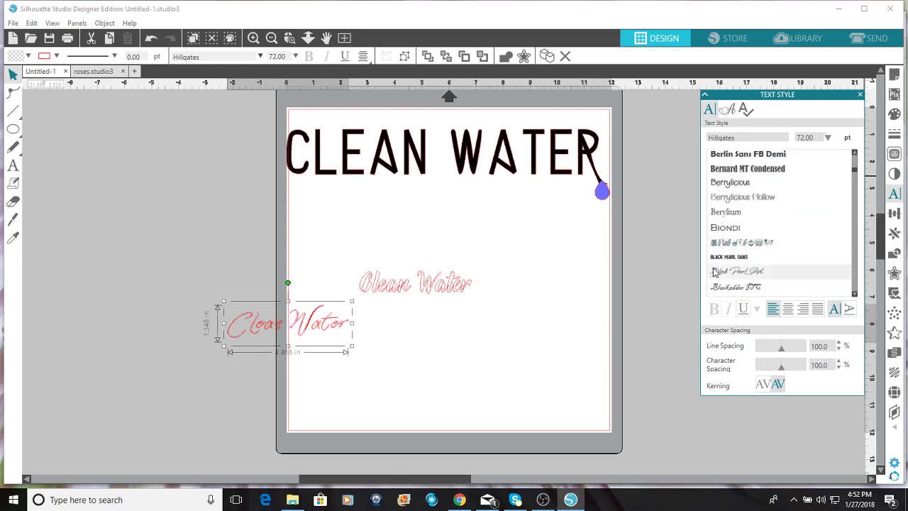
# Delete the upper Clean Water, move the script text under the heading, and enlarge it to 147.29 pt
pyautogui.click(404, 279)
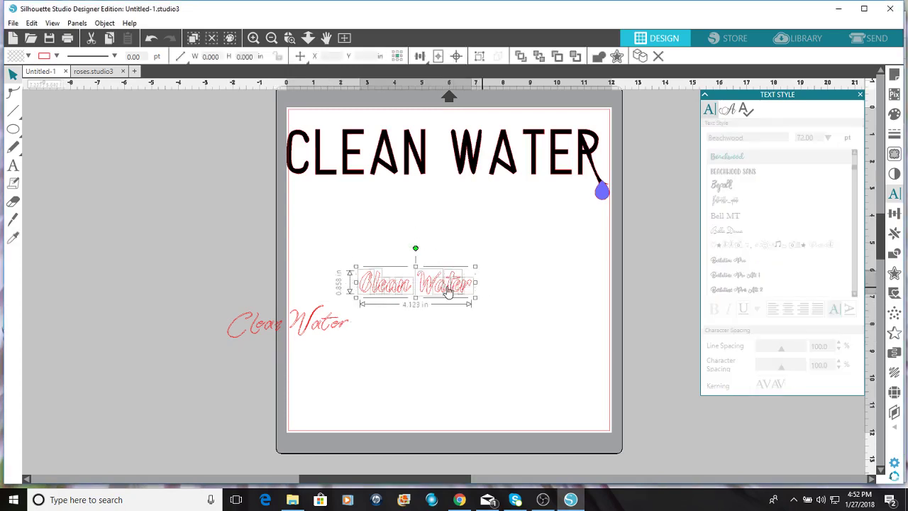
pyautogui.press('Delete')
pyautogui.moveTo(310, 307); pyautogui.dragTo(413, 239)
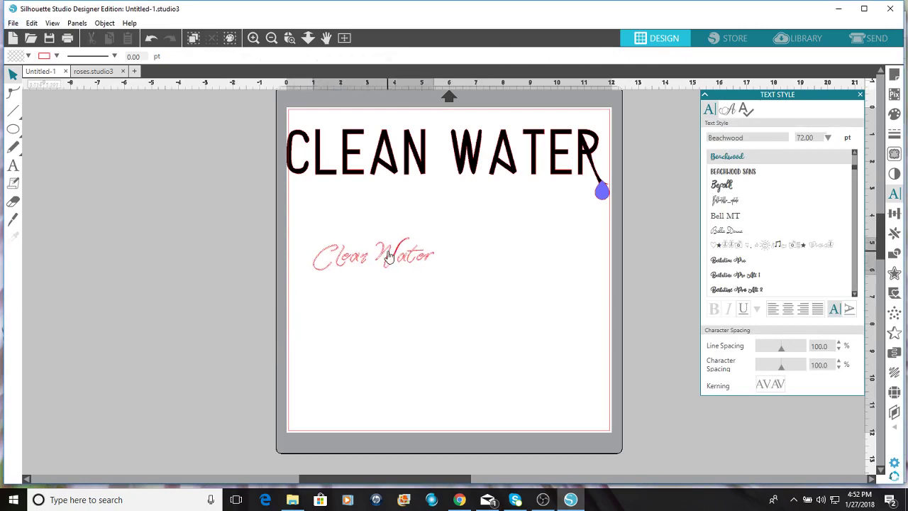
pyautogui.moveTo(440, 283); pyautogui.dragTo(539, 393)
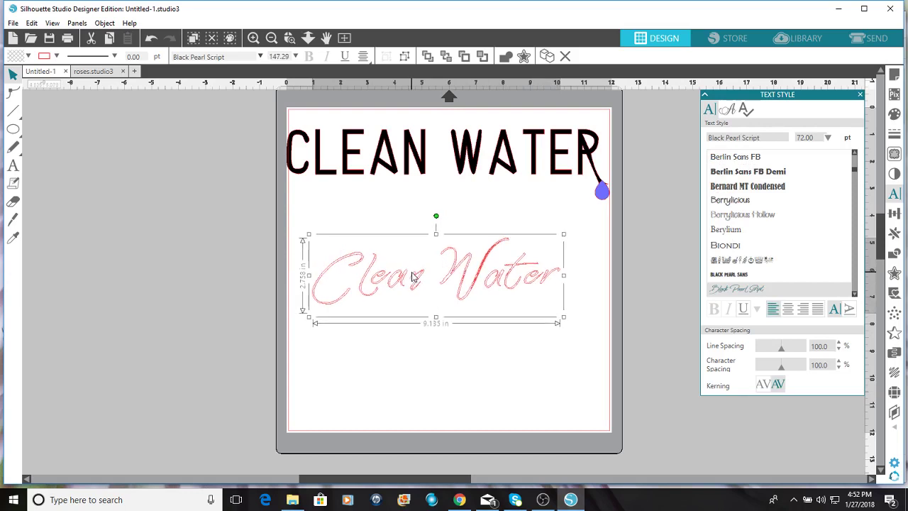
pyautogui.click(239, 270)
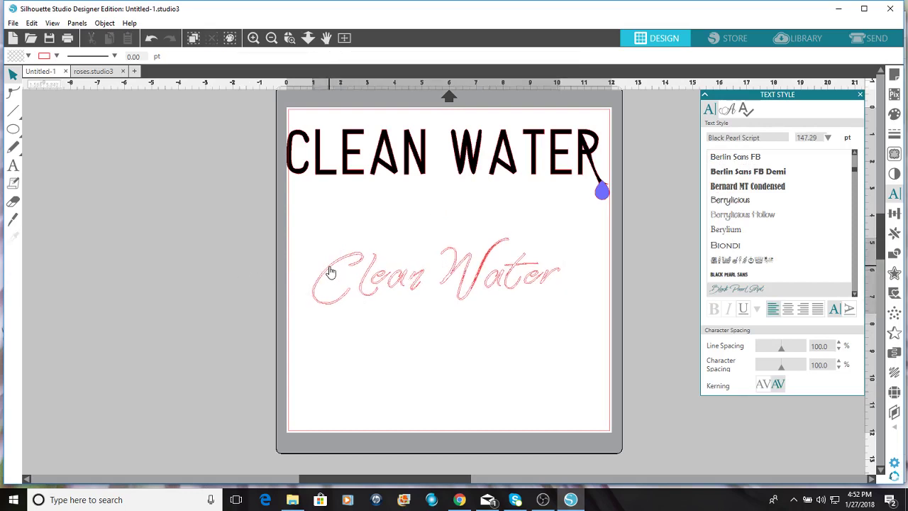
# Convert the script Clean Water text to a path and open it in point editing
pyautogui.click(331, 272)
pyautogui.rightClick(331, 271)
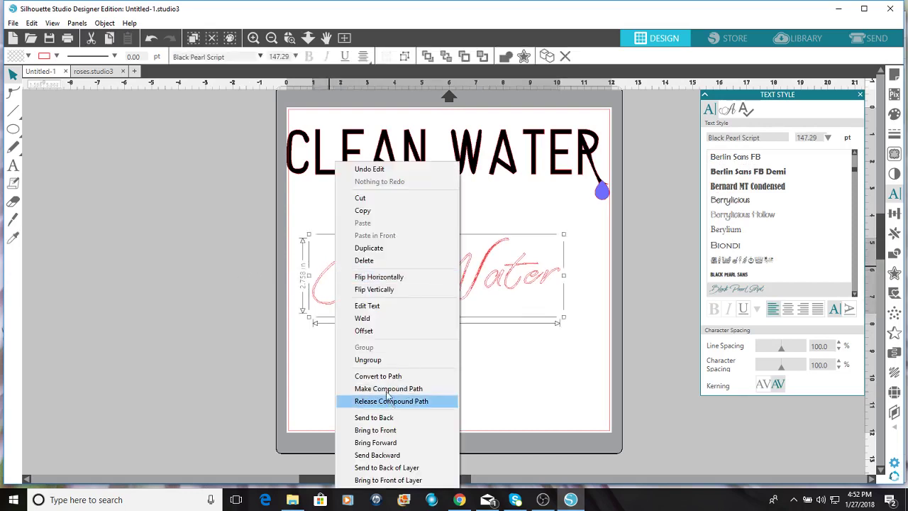
pyautogui.click(385, 376)
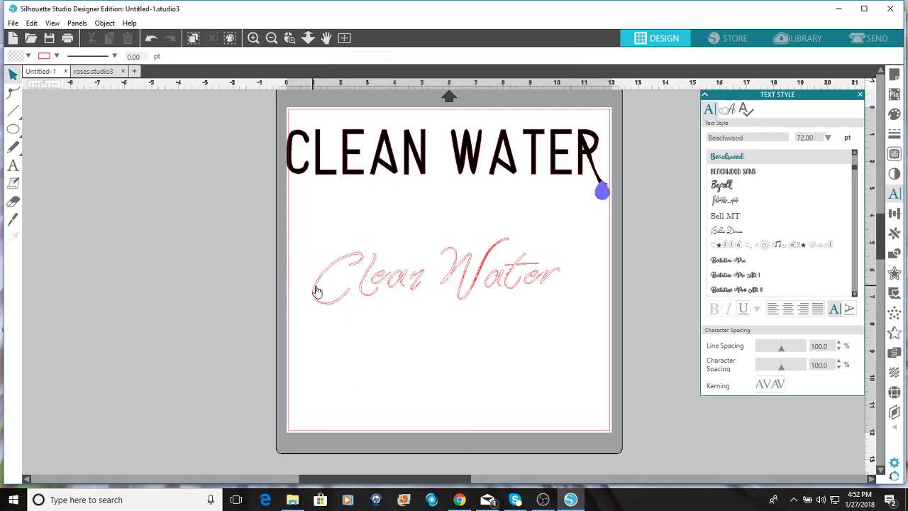
pyautogui.click(317, 291)
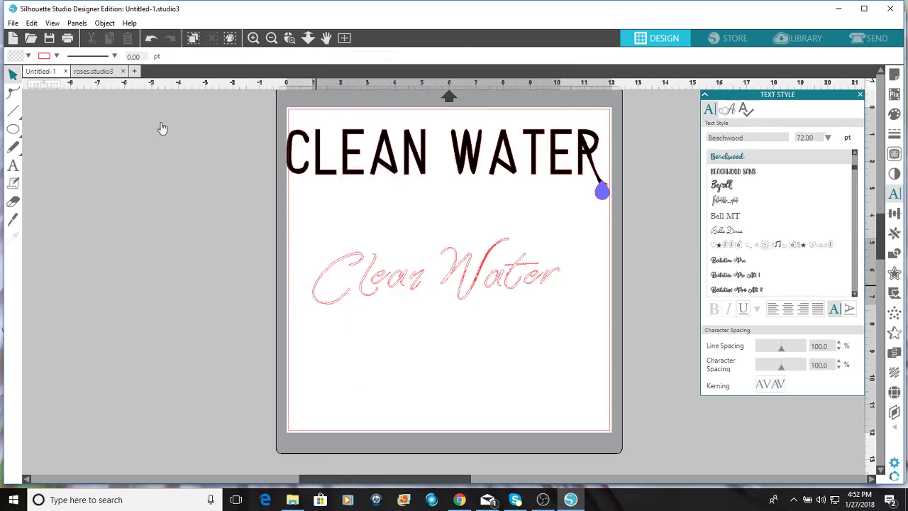
pyautogui.click(12, 96)
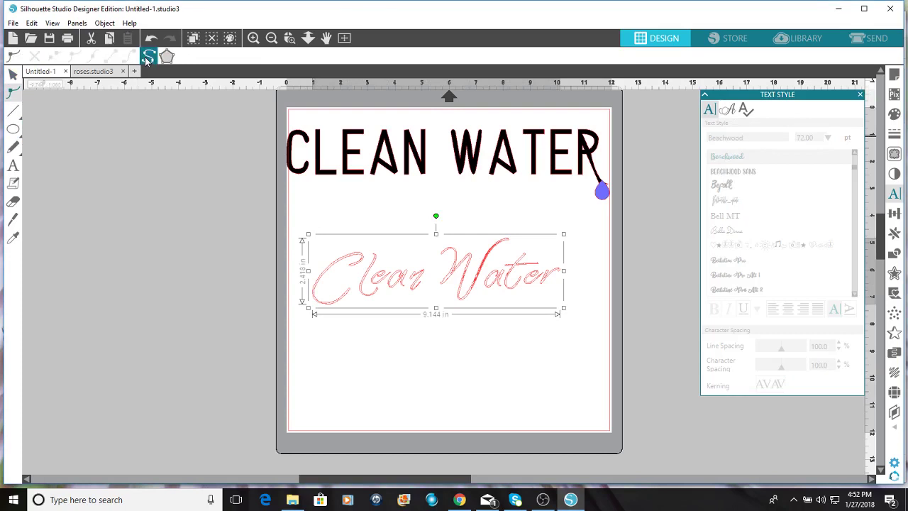
pyautogui.click(147, 59)
pyautogui.click(339, 327)
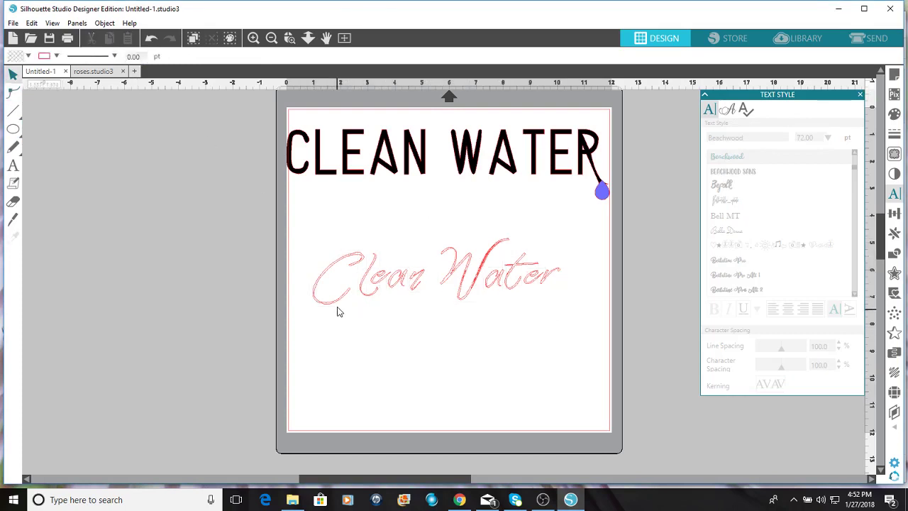
# Inspect the C and the small end piece, then marquee-select and delete all the pink script pieces
pyautogui.click(339, 305)
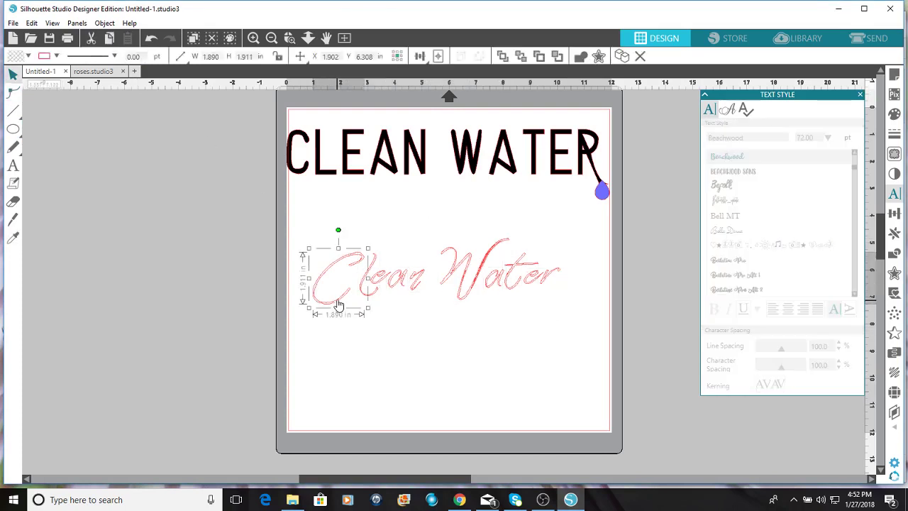
pyautogui.doubleClick(339, 305)
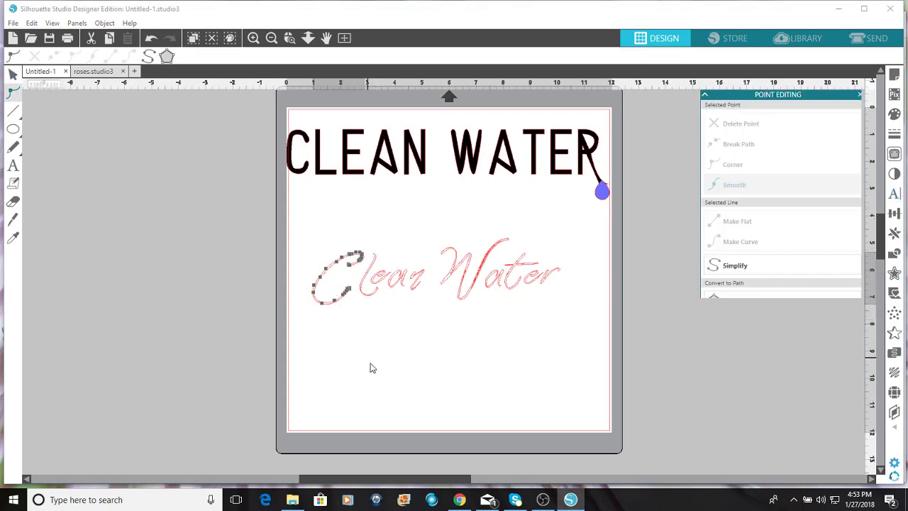
pyautogui.click(548, 282)
pyautogui.doubleClick(548, 283)
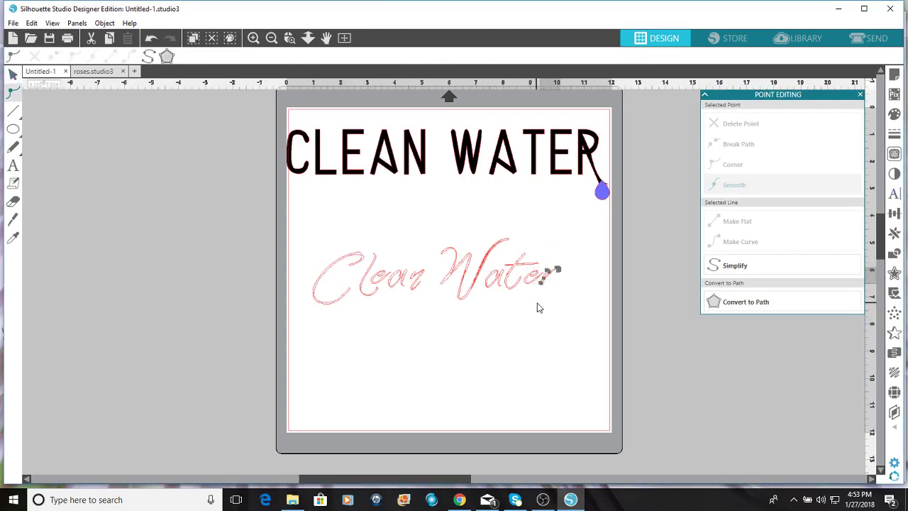
pyautogui.moveTo(254, 244); pyautogui.dragTo(587, 363)
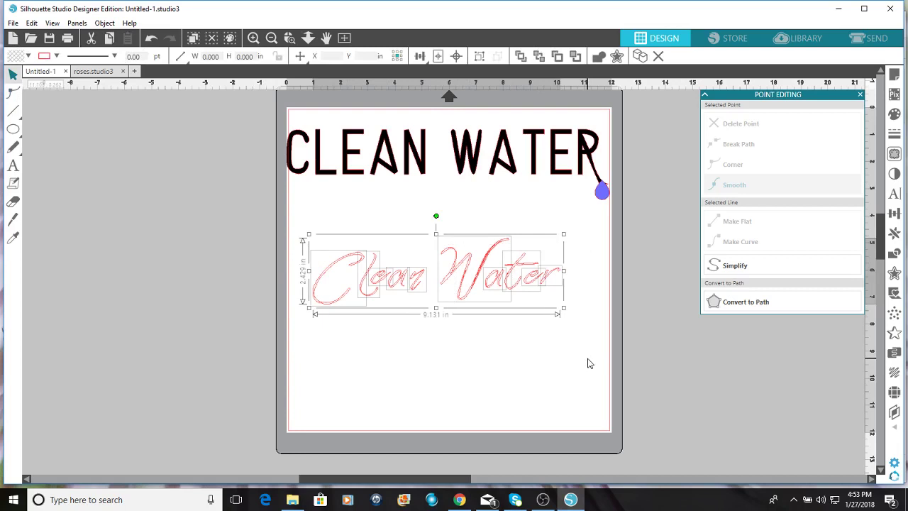
pyautogui.press('Delete')
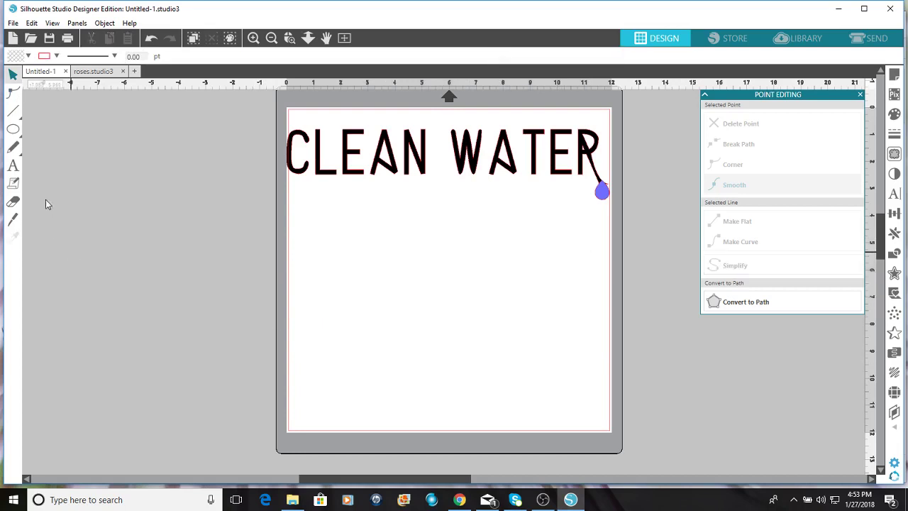
pyautogui.moveTo(14, 128)
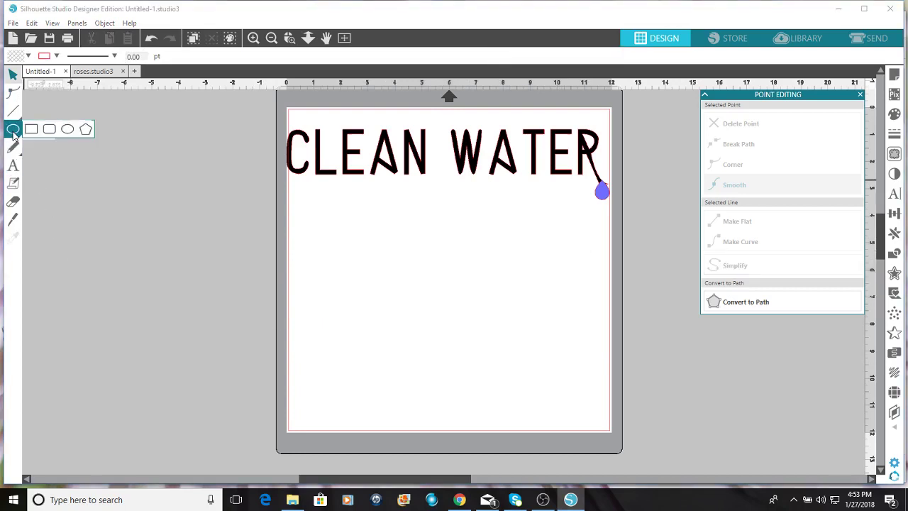